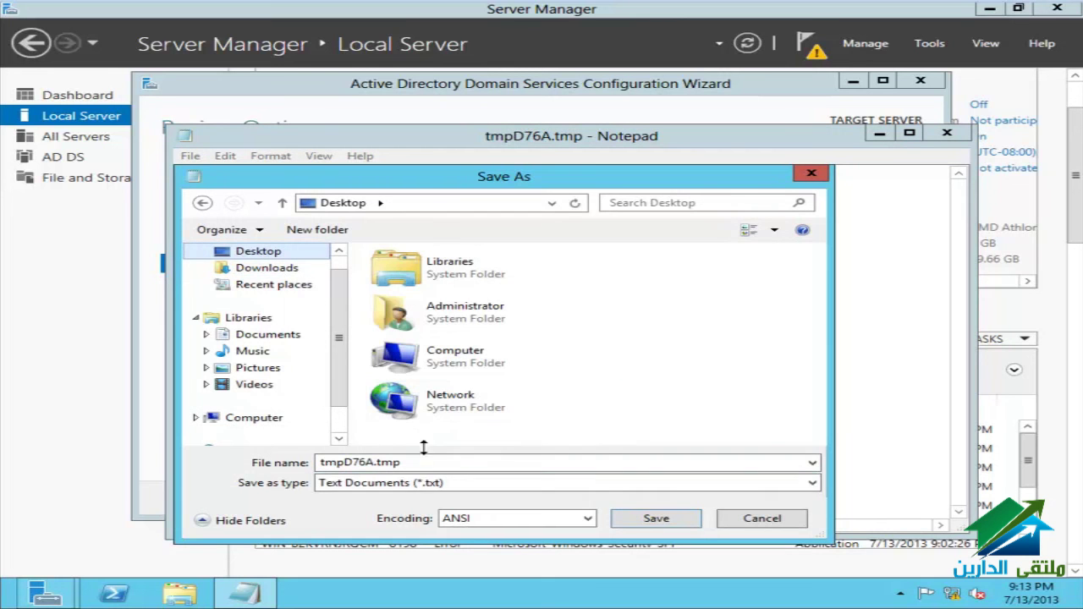
Step: Save the exported deployment script, close Notepad, and run the AD DS prerequisites check
click(664, 520)
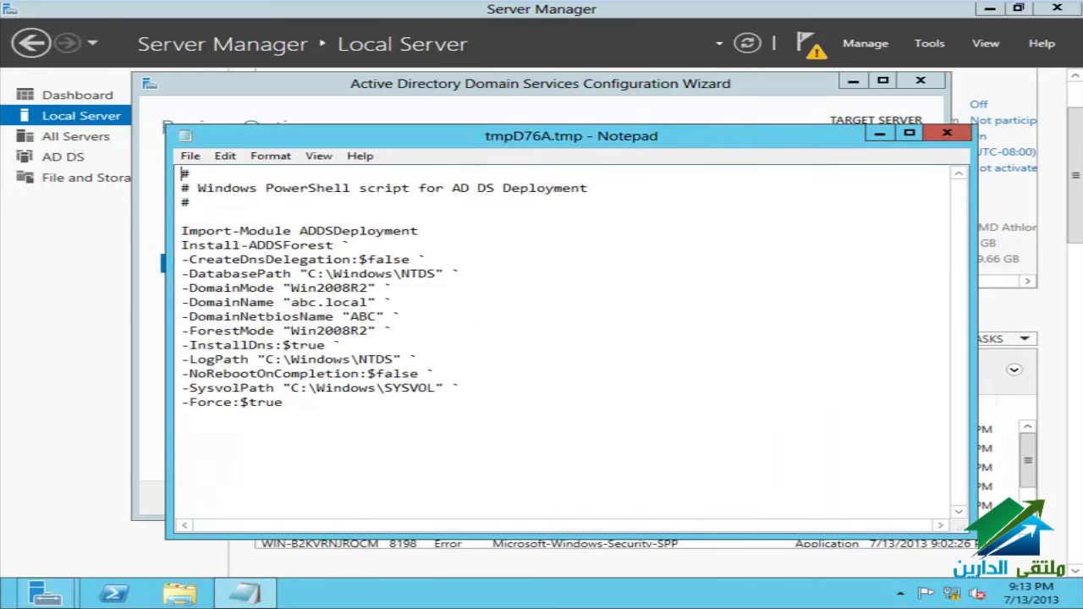
click(961, 135)
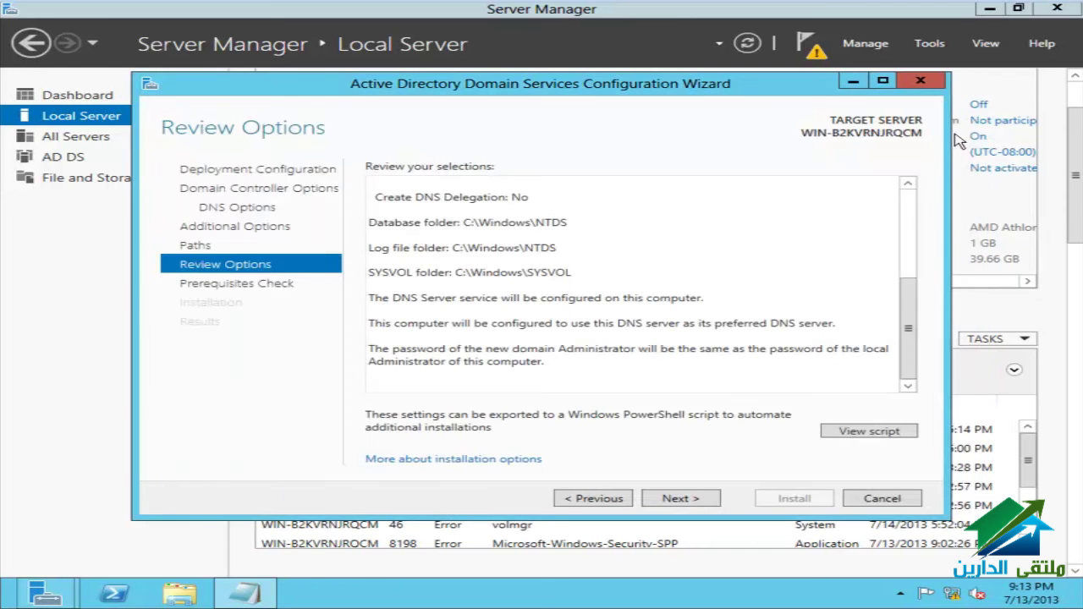
click(684, 500)
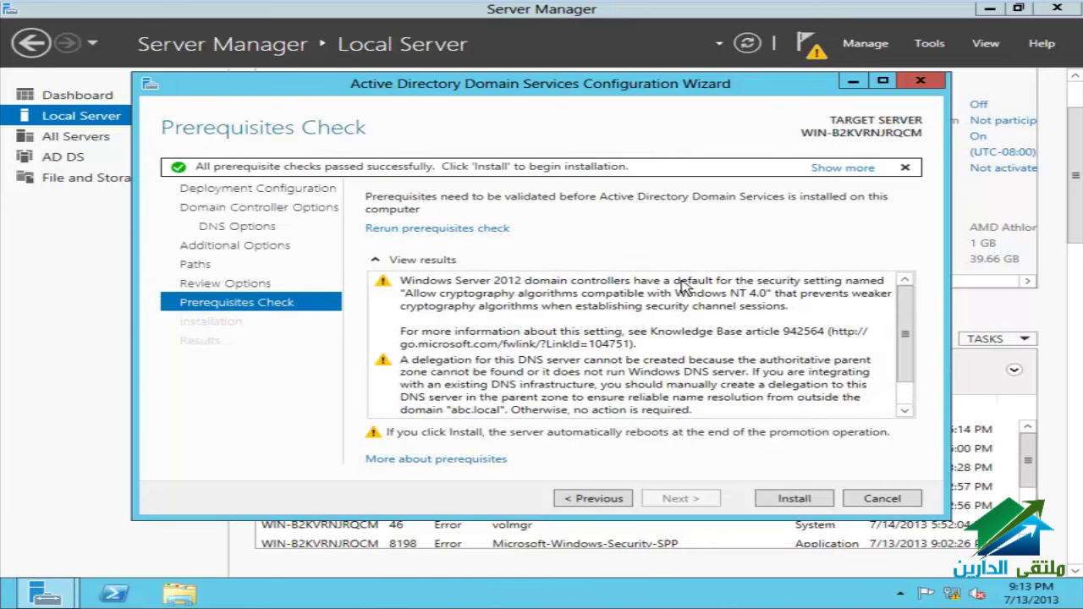
Step: Start the AD DS domain controller installation from the Prerequisites Check page
scroll(688, 292, down, 1)
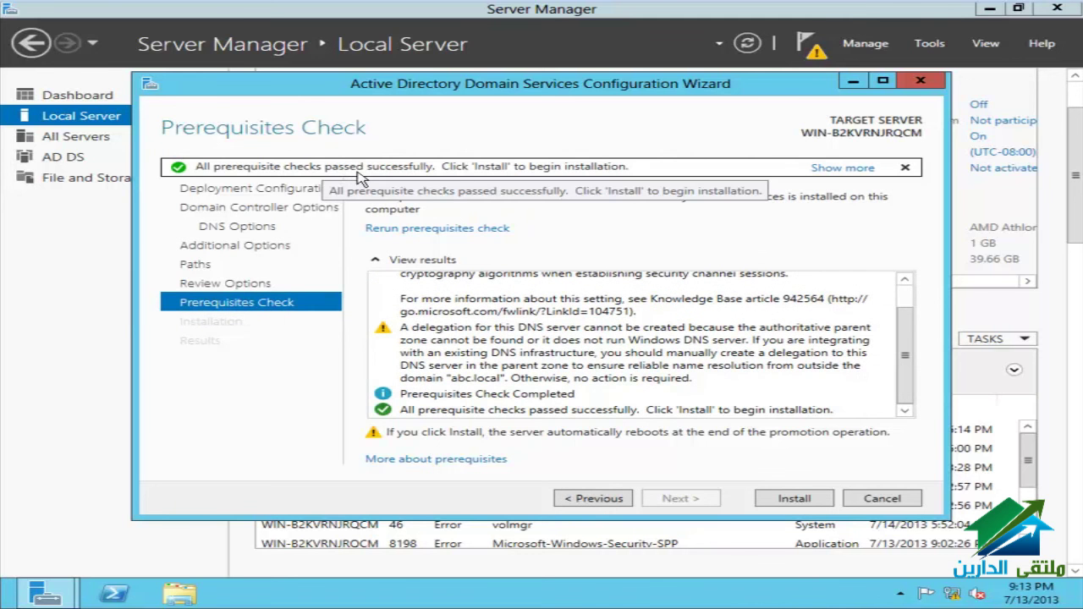
click(795, 500)
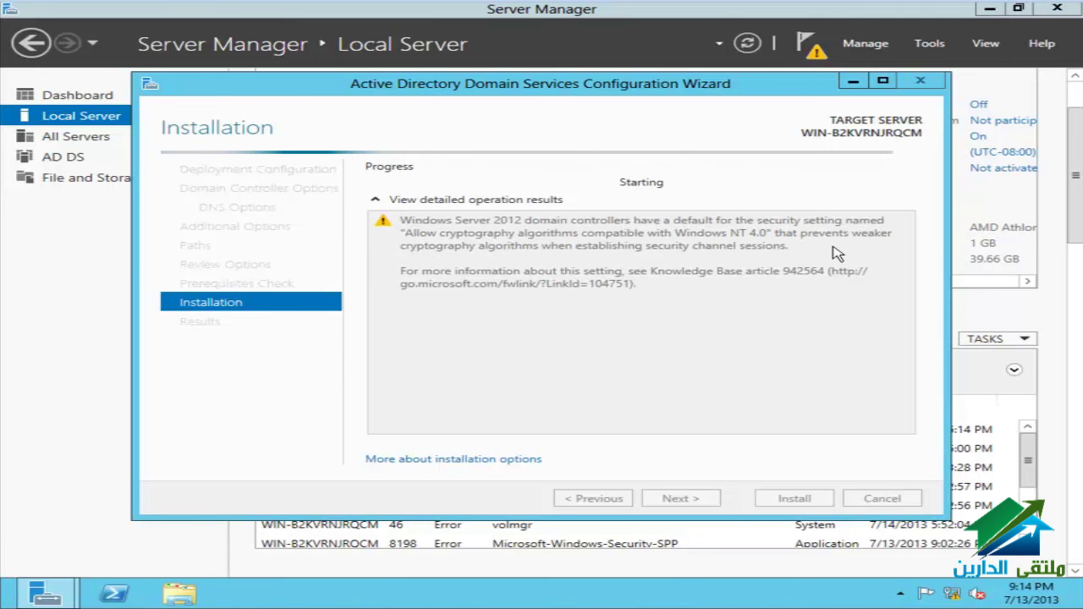
Step: Switch VMware Workstation to the Windows Server virtual machine
click(754, 346)
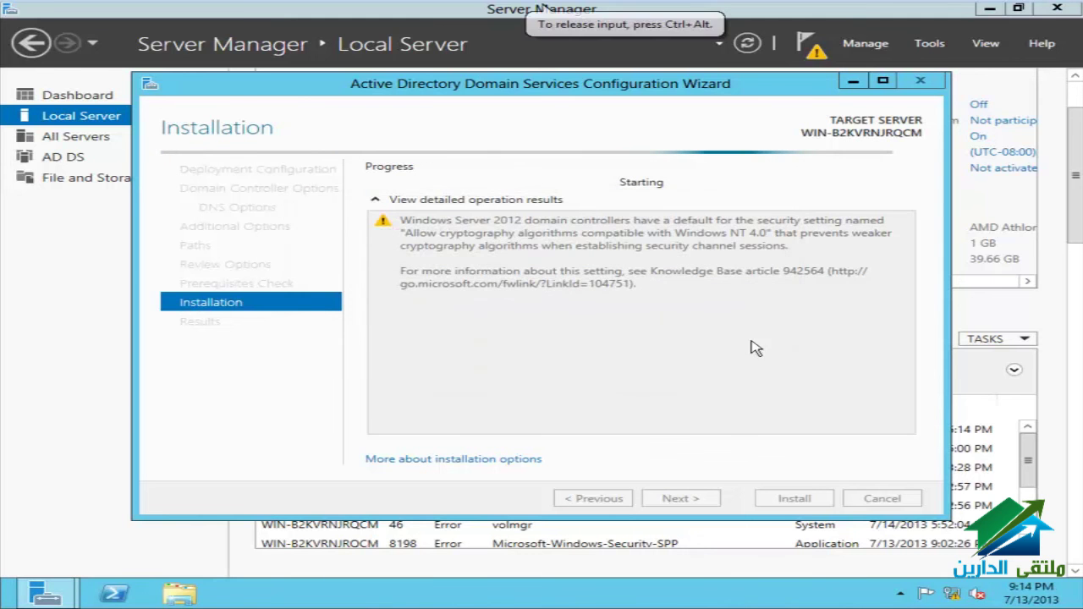
mouse_move(546, 31)
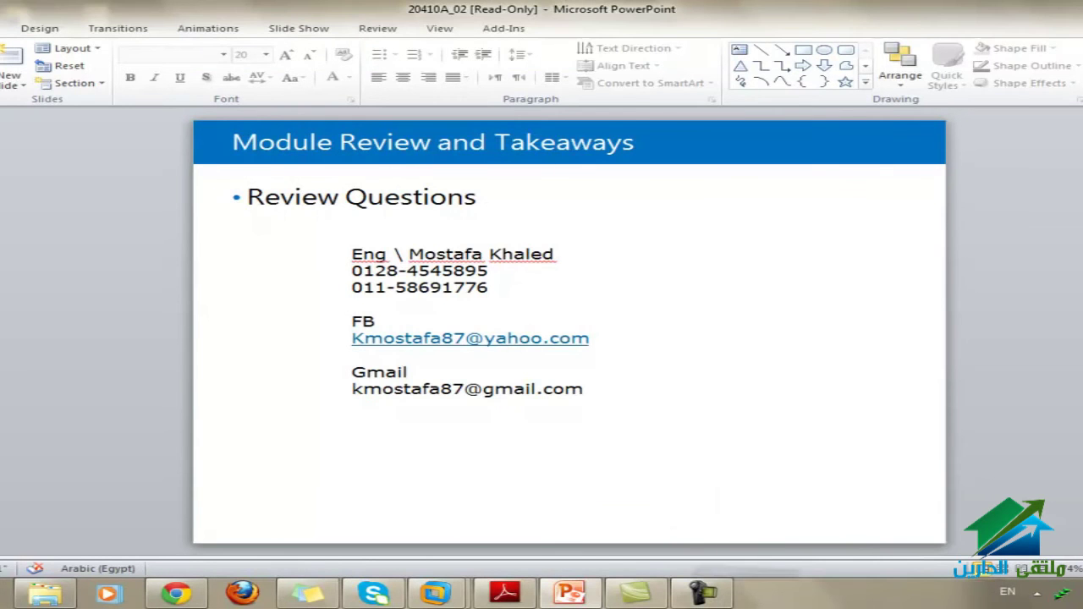
mouse_move(436, 592)
click(553, 508)
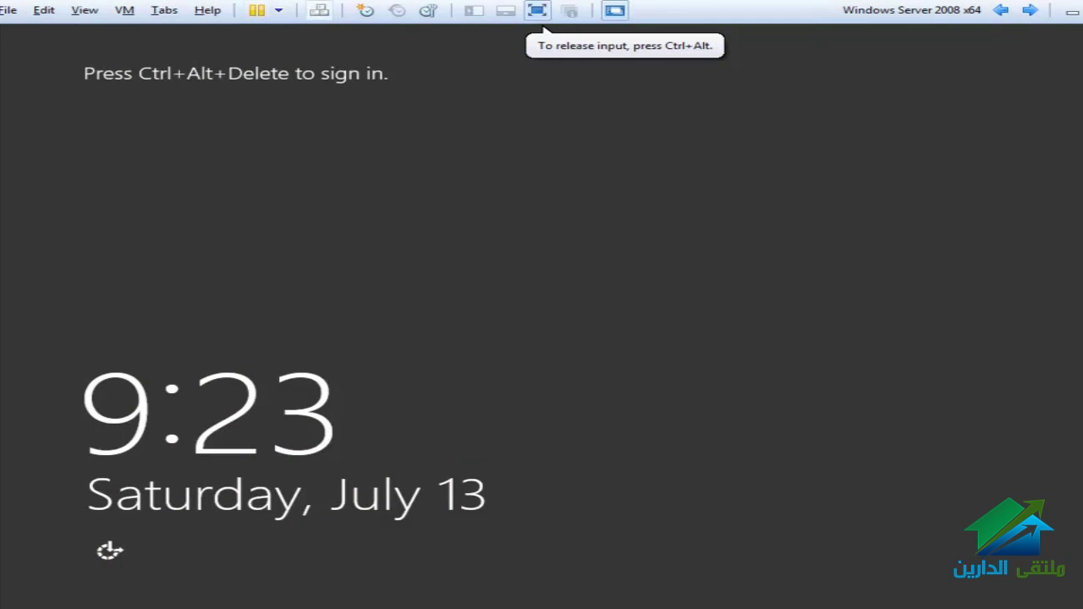
Step: Sign in with the Administrator password and return the VM to full screen
click(319, 11)
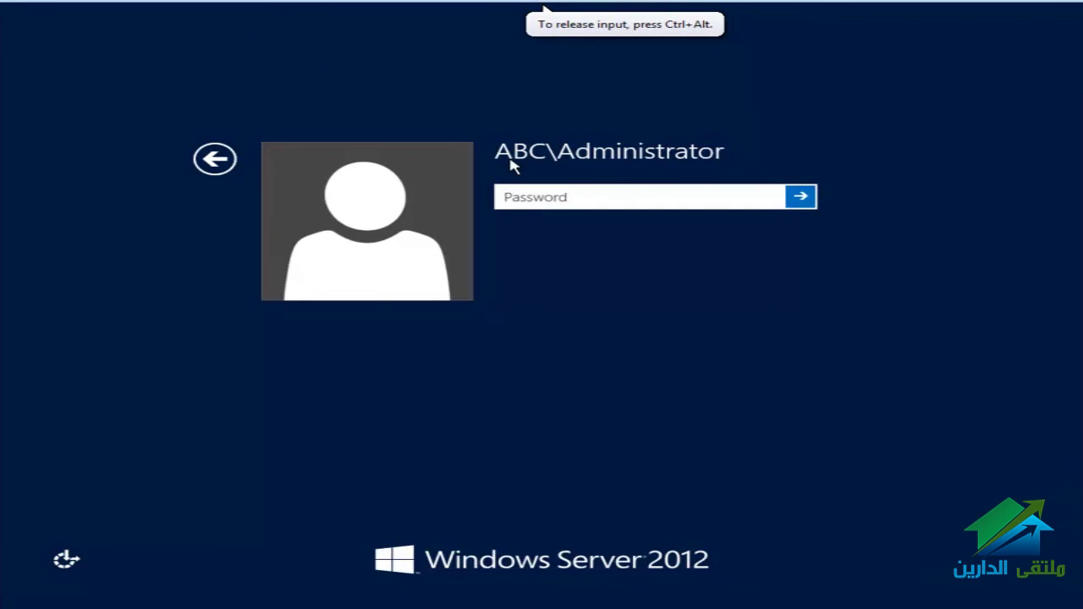
click(575, 197)
text(••)
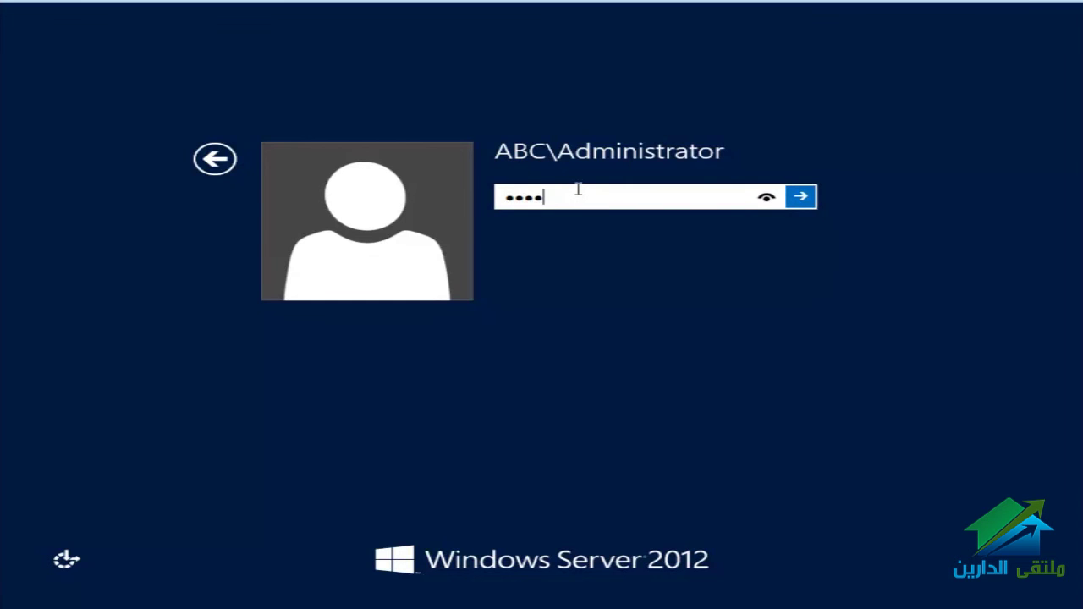
text(•••••••)
key(Return)
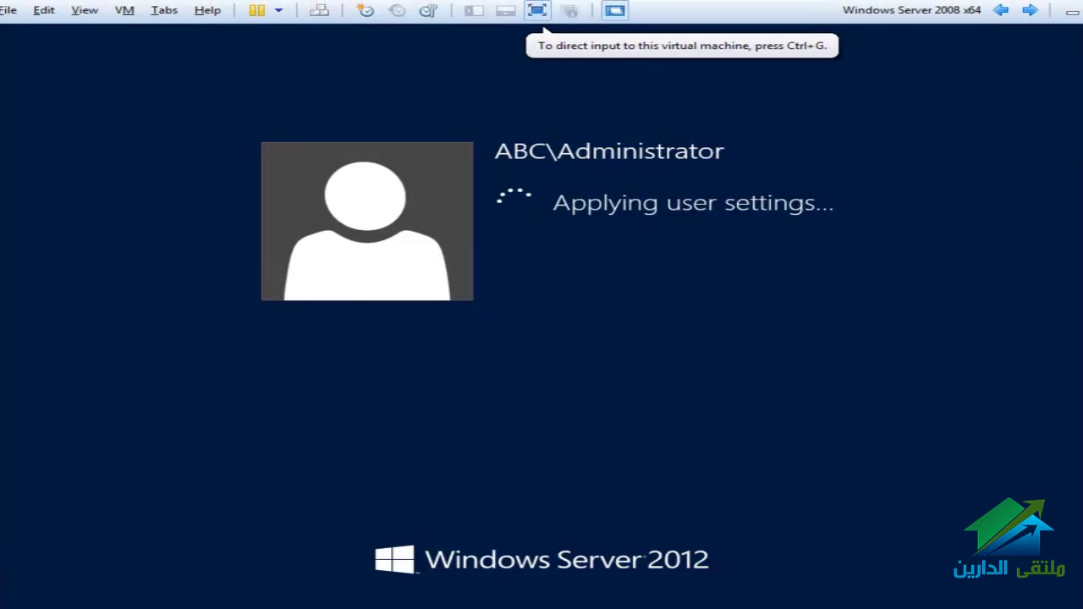
click(538, 11)
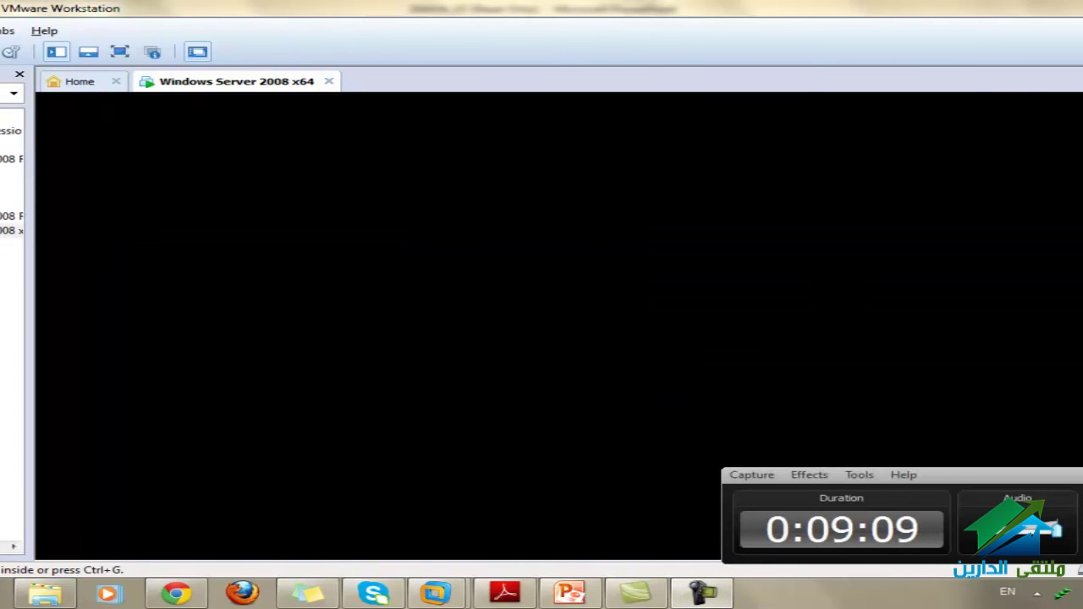
key(ctrl+alt+Return)
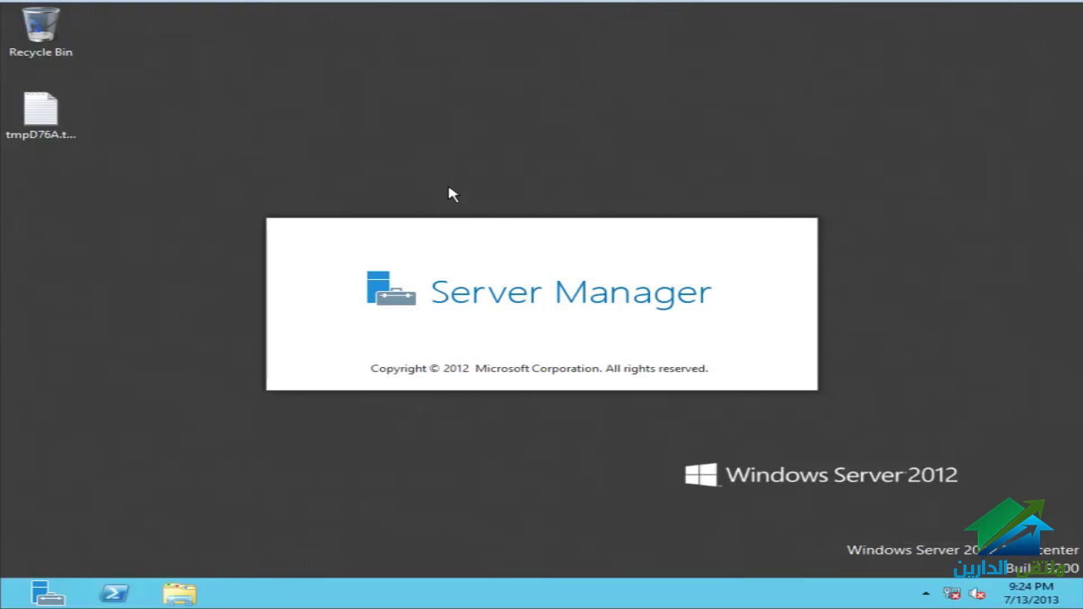
Step: Check in Computer Properties that the domain is abc.local, then return to Start
key(super)
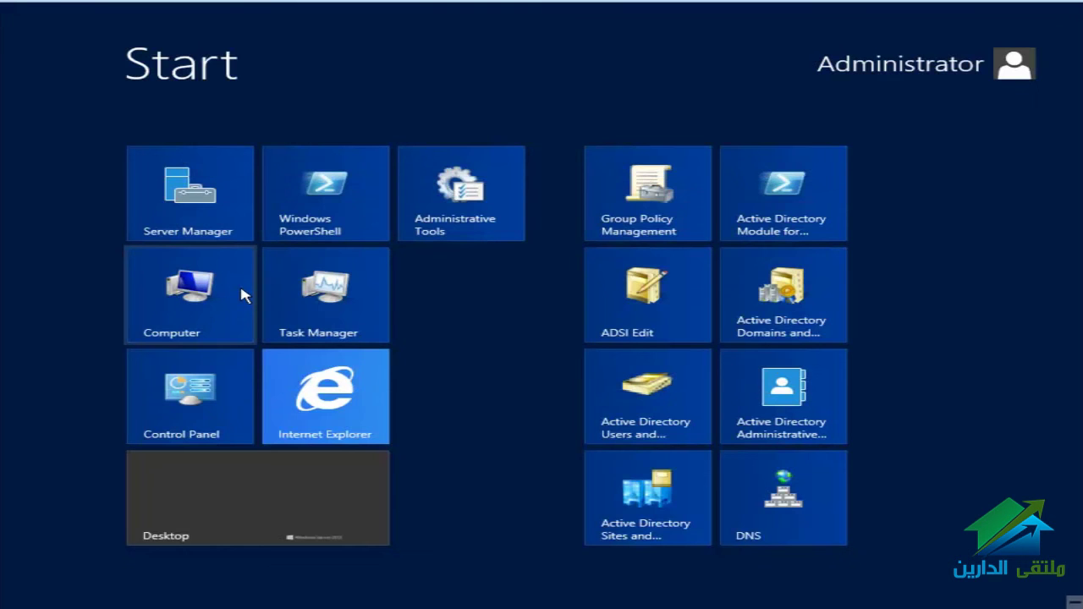
right_click(222, 284)
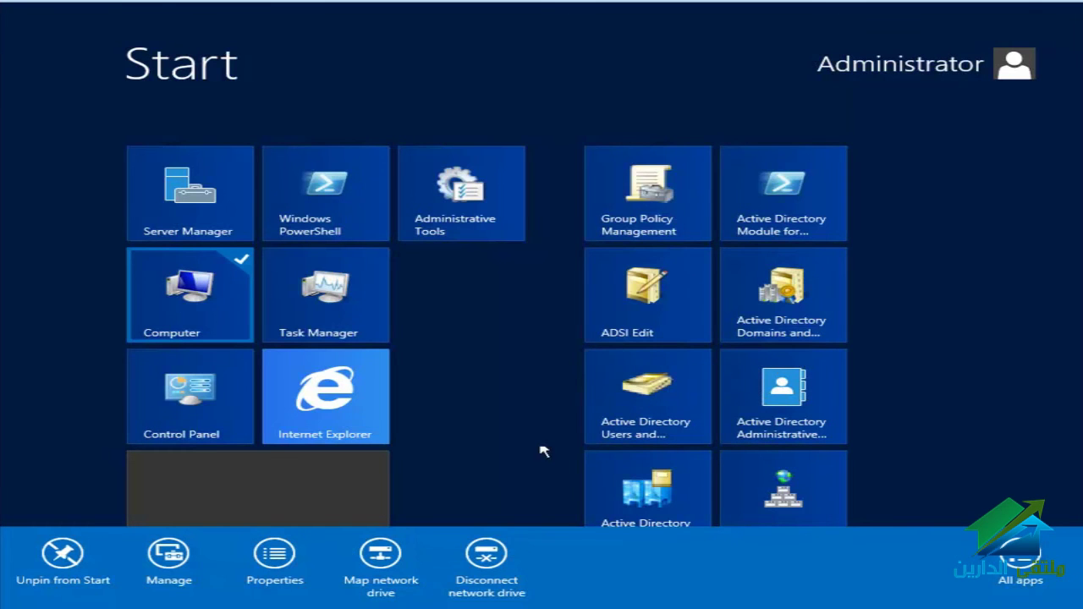
click(275, 557)
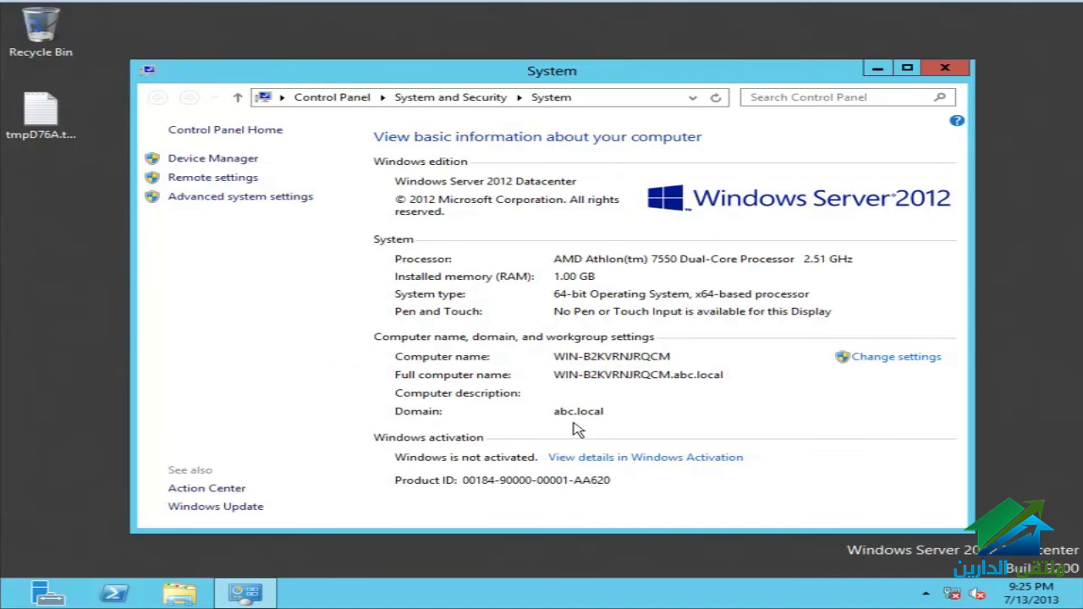
click(946, 70)
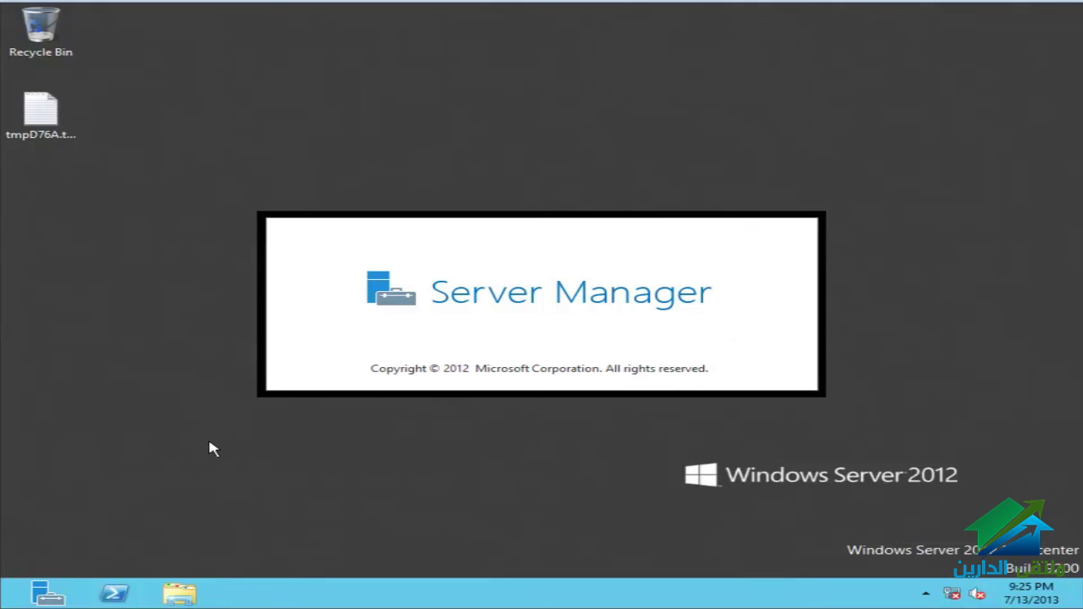
key(super)
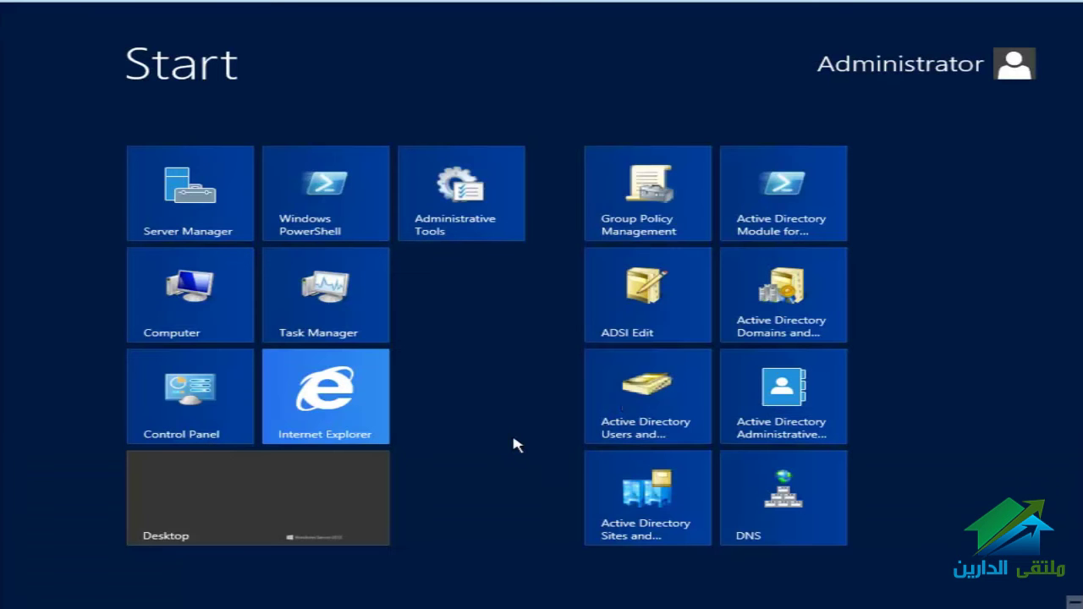
Step: Open Active Directory Users and Computers, go to abc.local/Users, and choose New > User
click(626, 406)
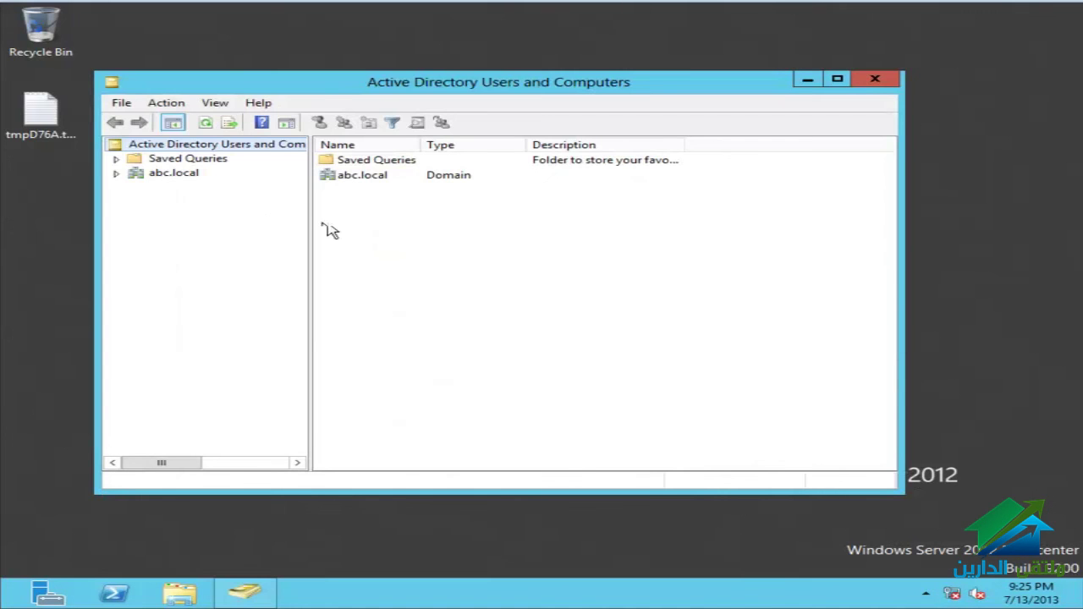
click(152, 174)
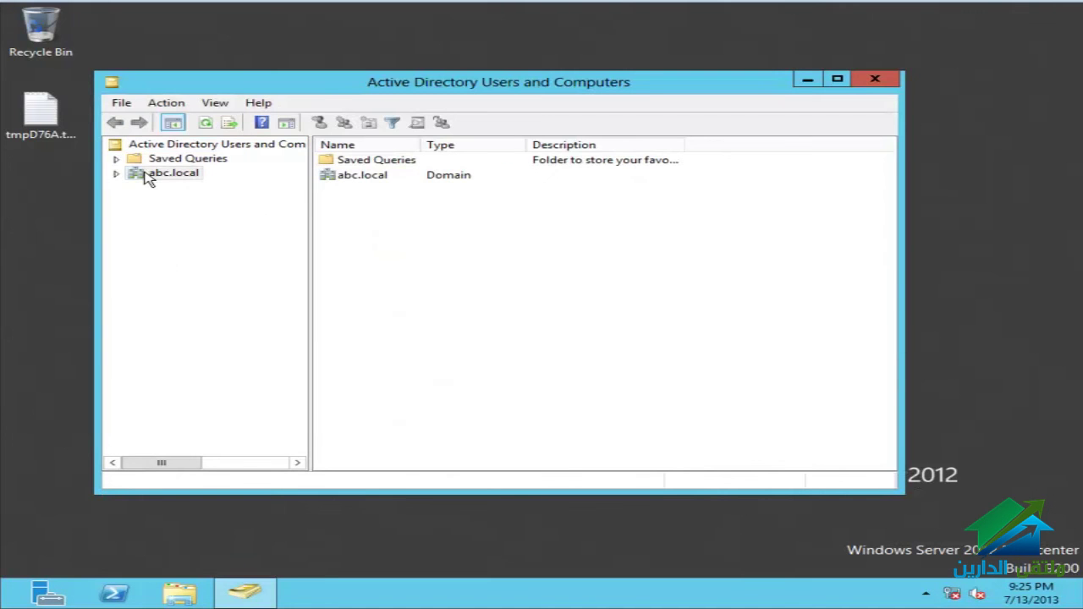
double_click(354, 237)
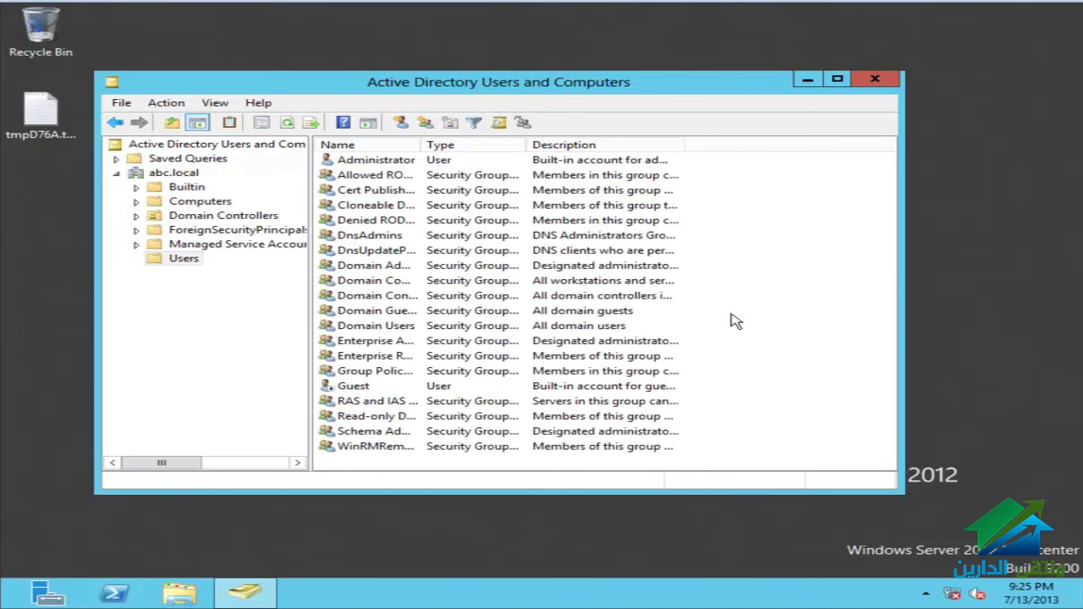
right_click(732, 318)
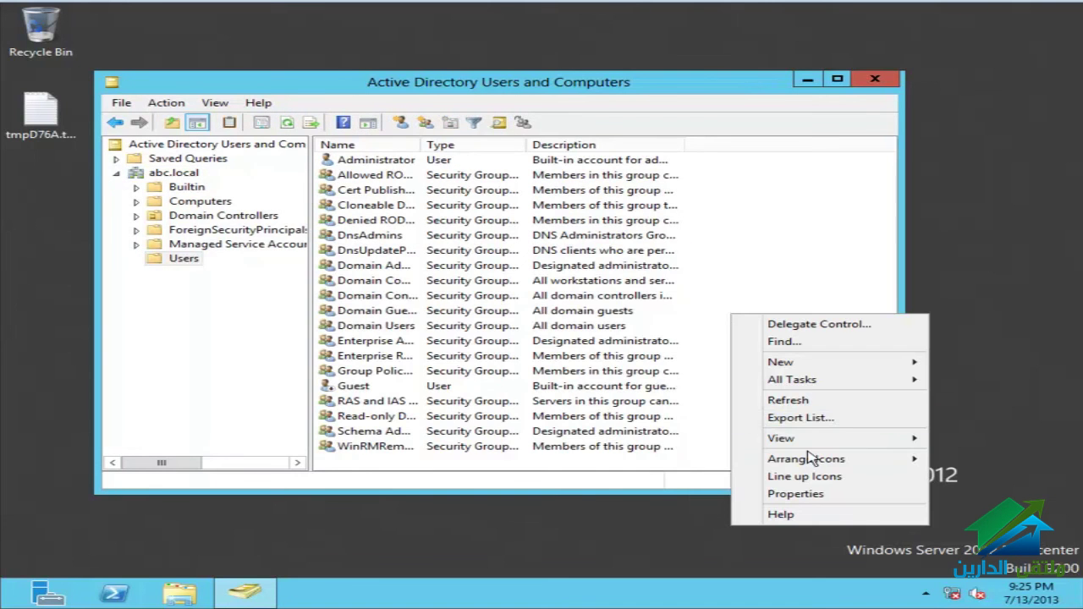
mouse_move(798, 363)
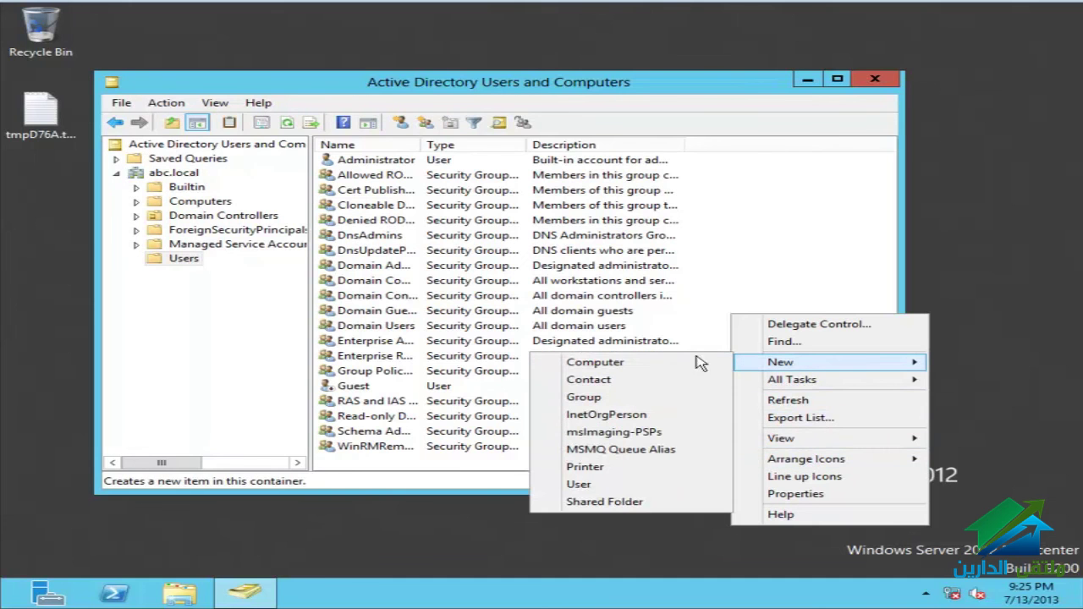
click(631, 484)
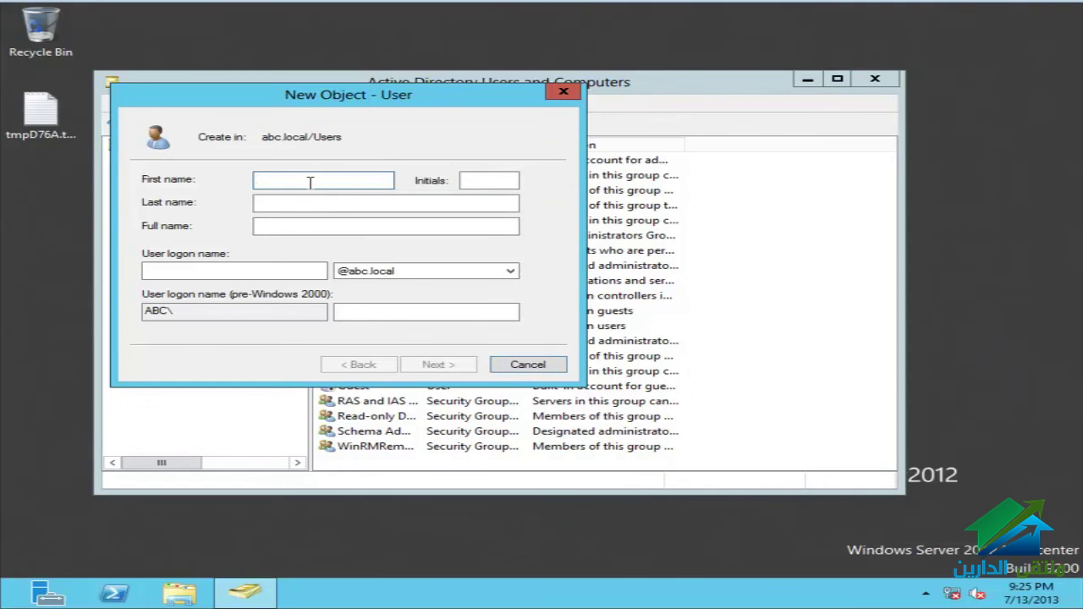
Step: Enter the new user's first name and logon name, then continue to the password page
text(mos)
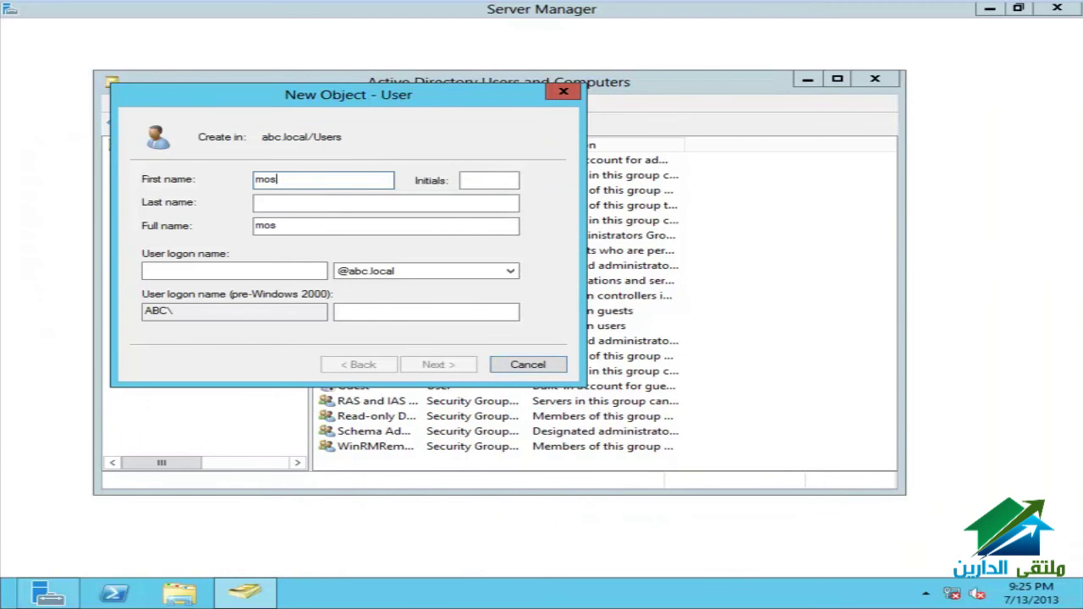
key(Tab)
key(Tab)
key(Tab)
key(Tab)
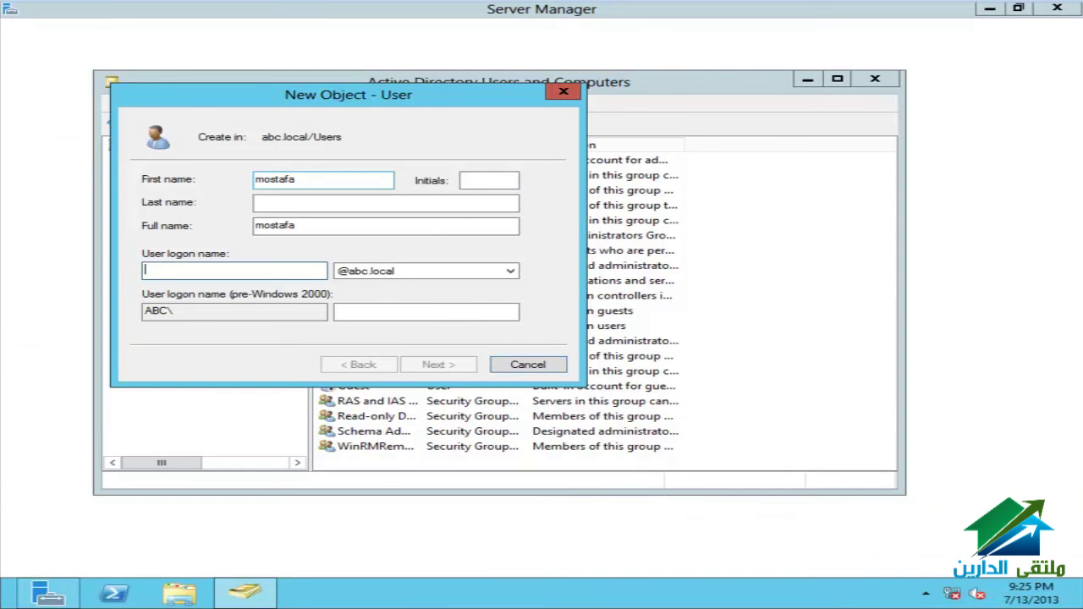
text(mos)
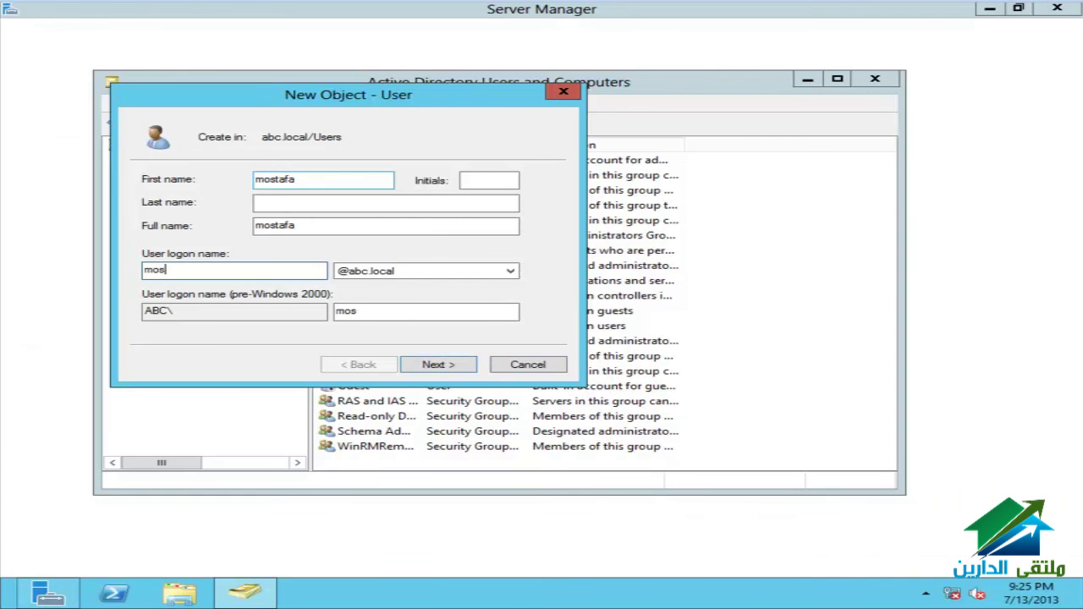
text(tafa)
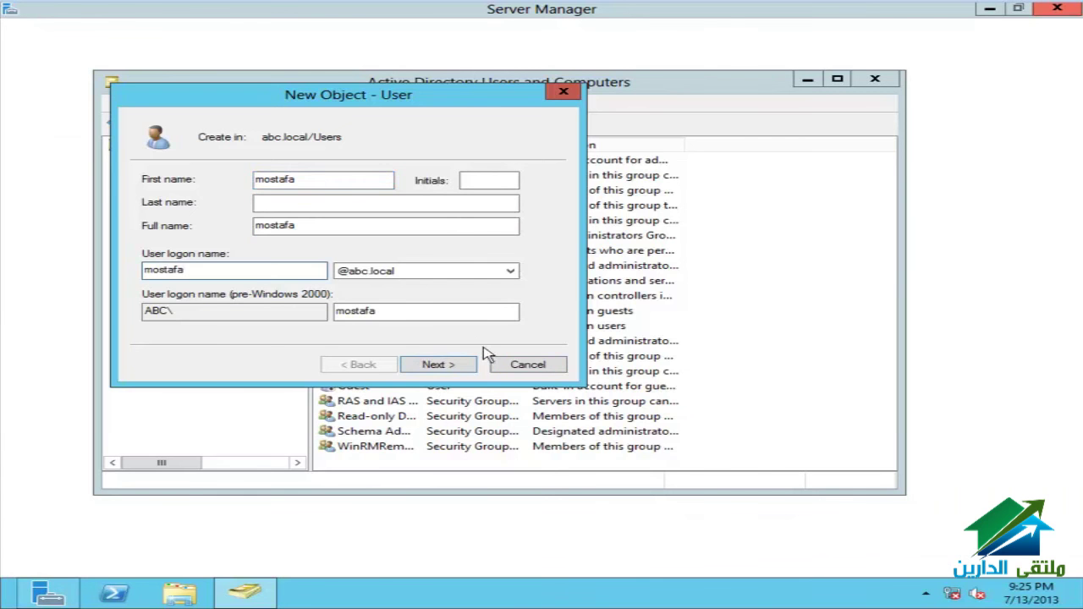
click(443, 367)
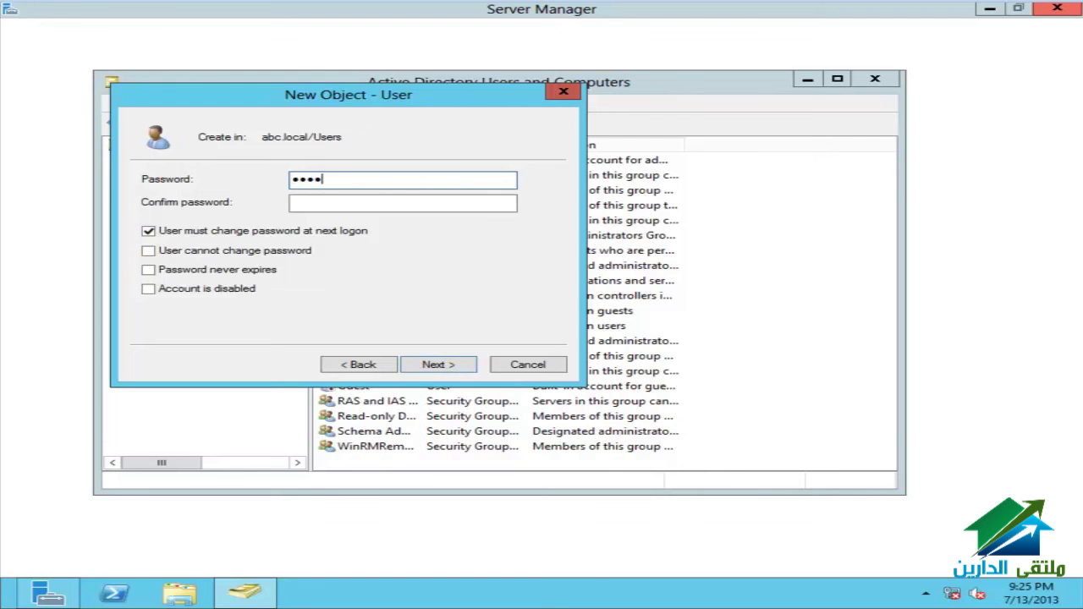
Step: Set the user's password with 'User cannot change password' and 'Password never expires', and finish
text(P@ssw0rd)
key(Tab)
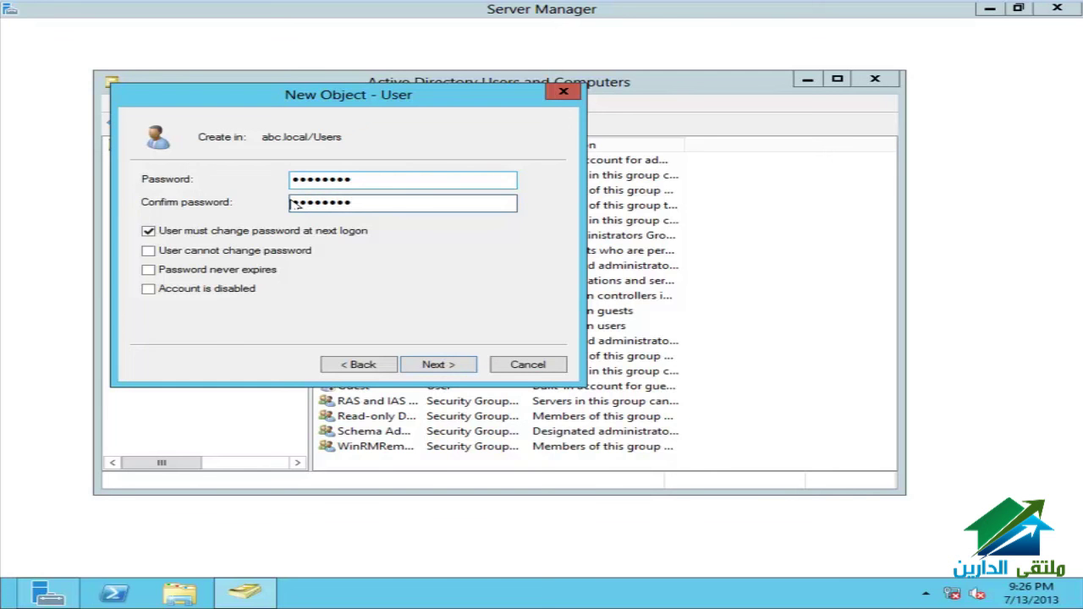
click(227, 234)
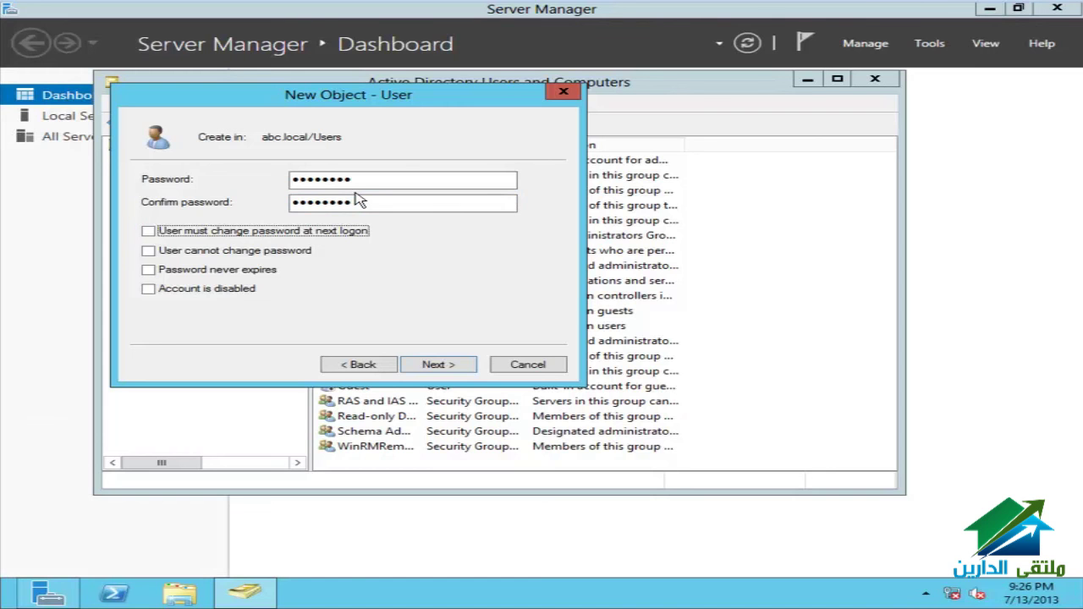
click(257, 259)
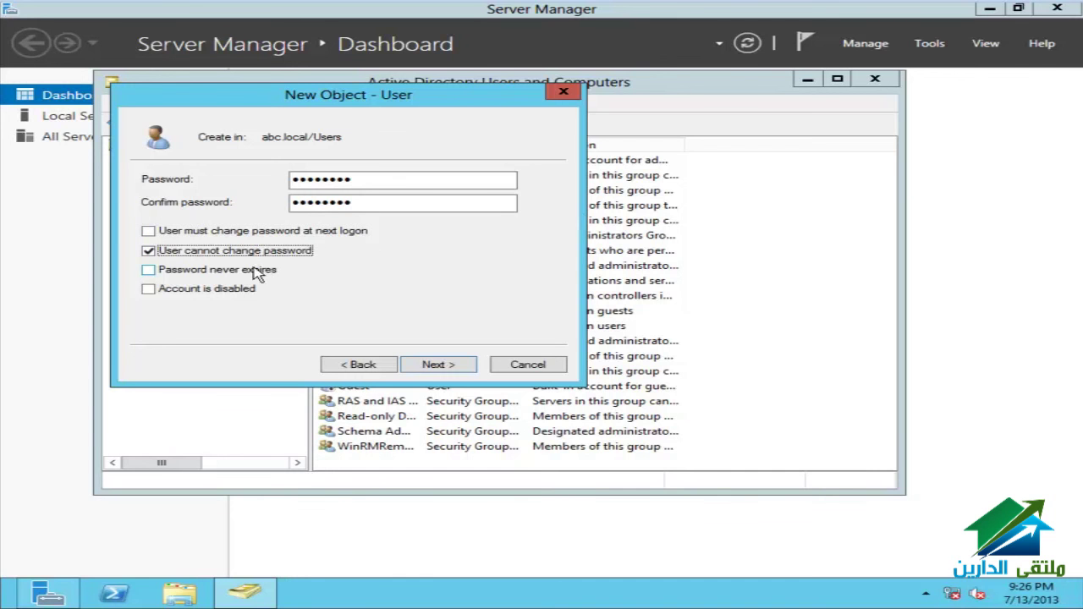
click(229, 252)
click(210, 272)
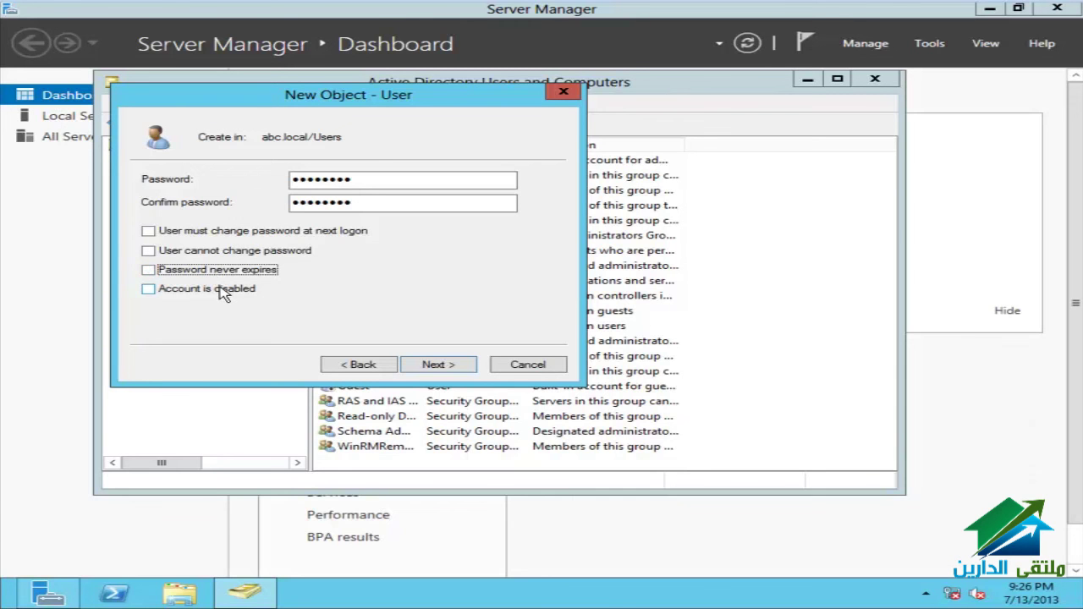
click(223, 292)
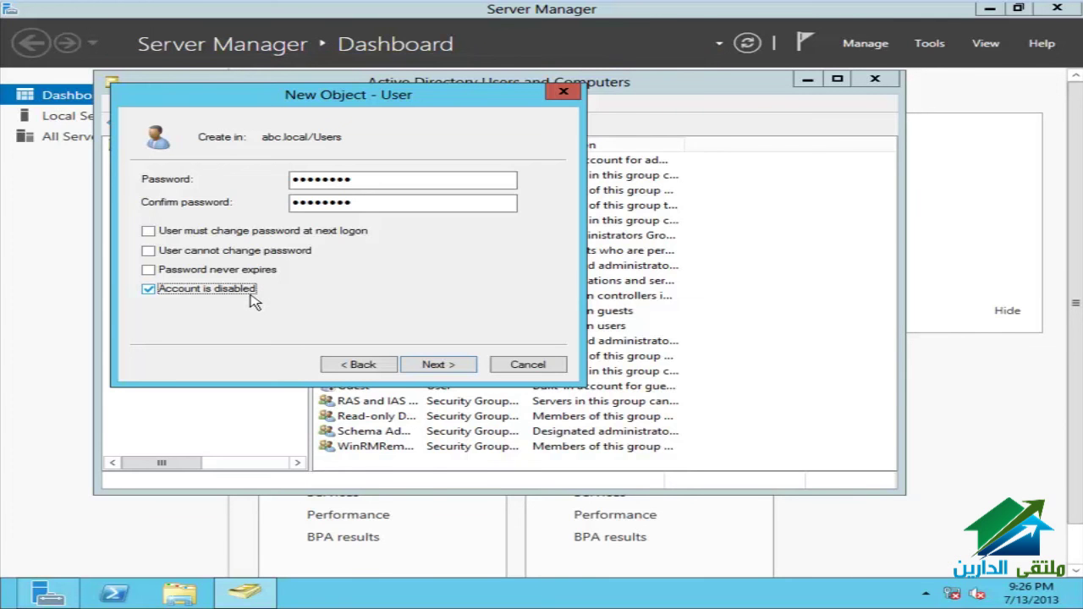
click(251, 294)
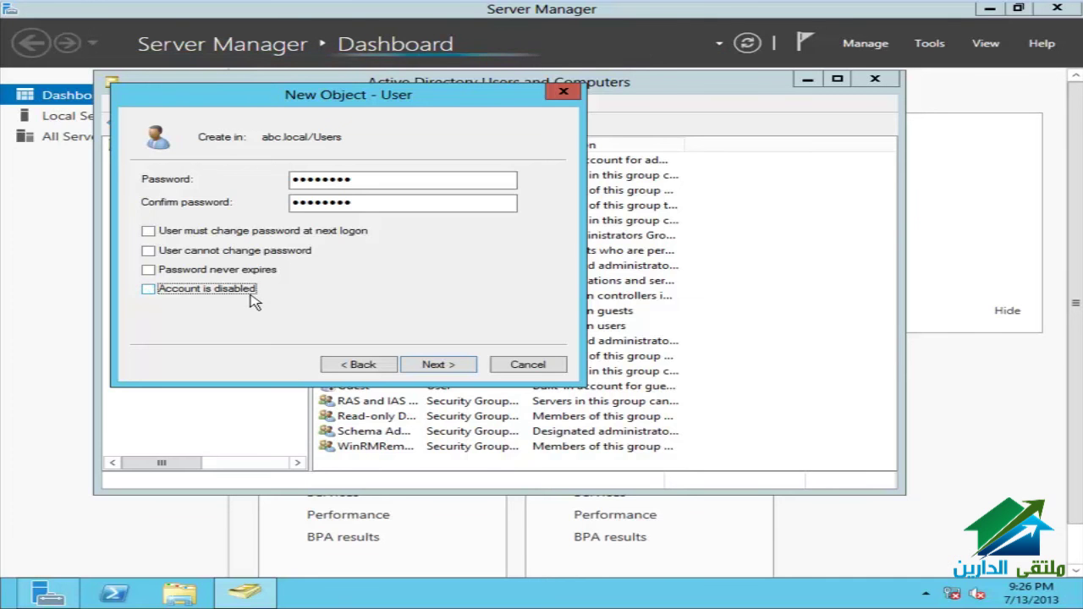
click(219, 254)
click(222, 272)
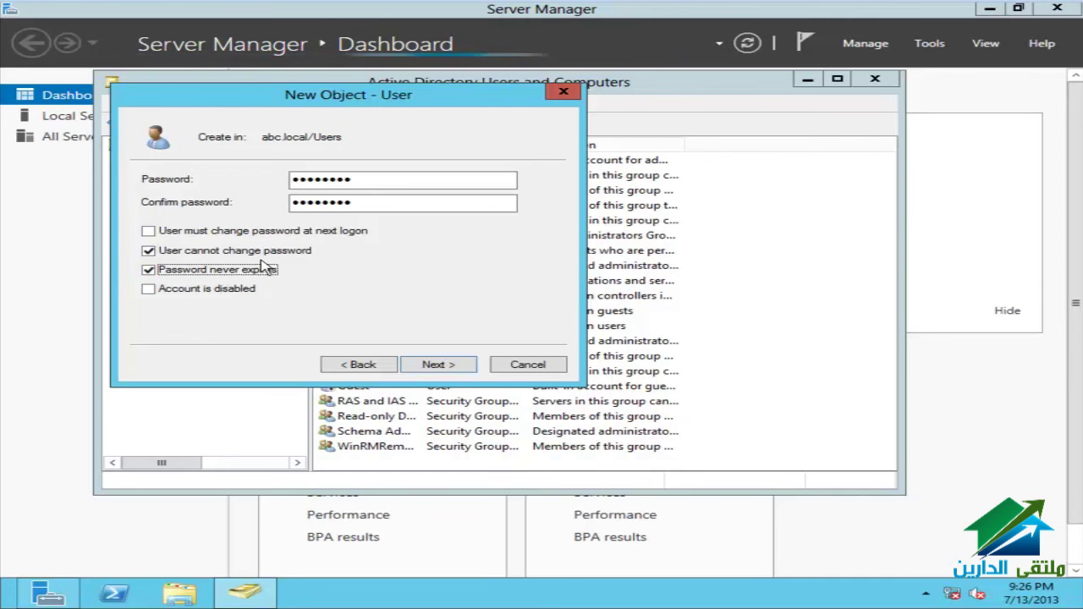
click(467, 372)
click(467, 372)
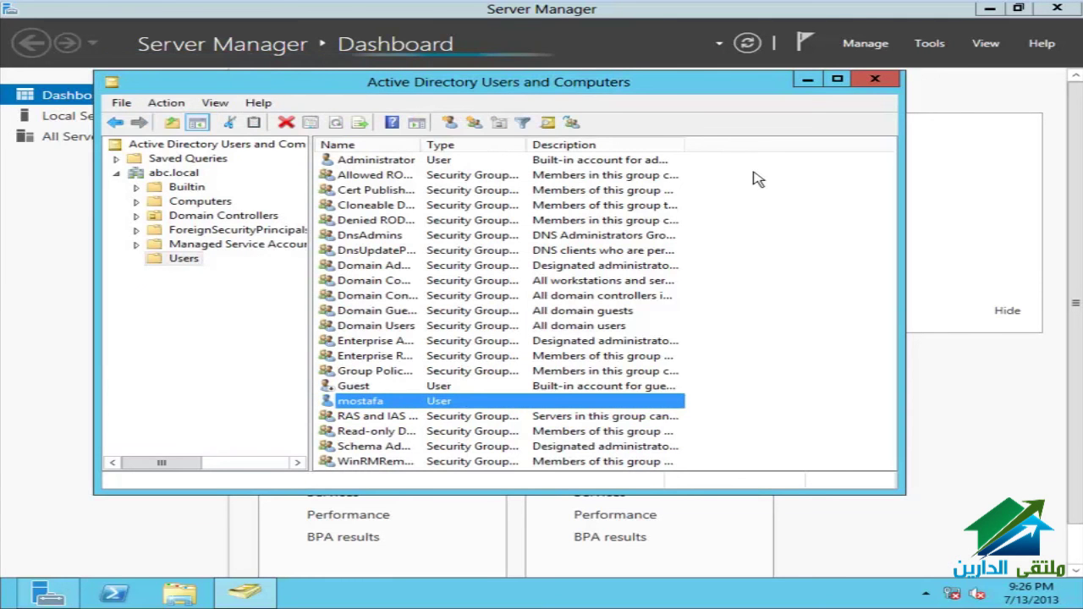
Step: Browse the Computers and Domain Controllers containers, then close the console
click(202, 200)
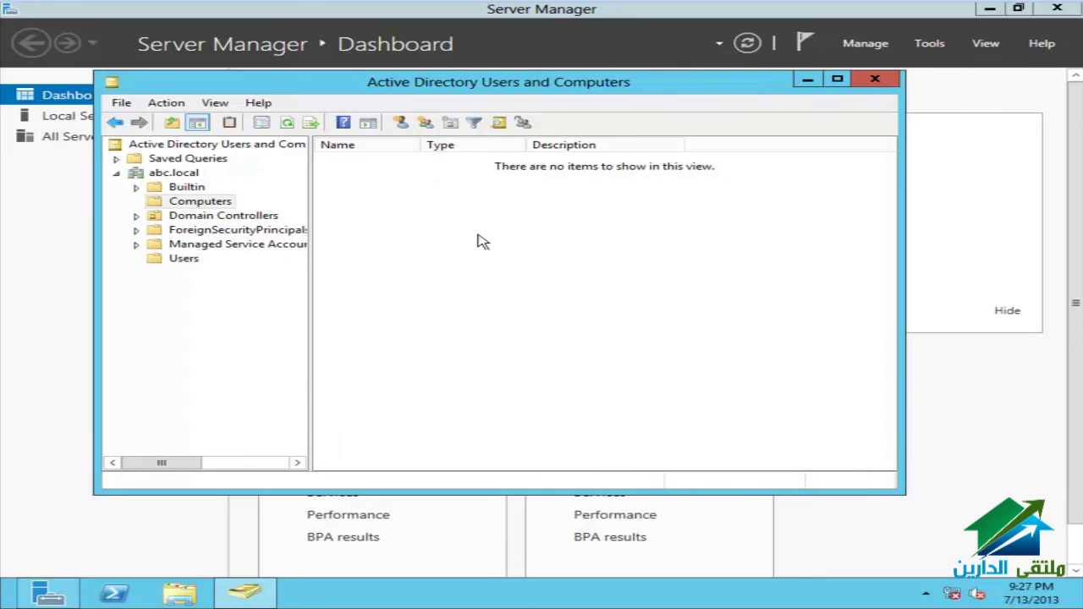
click(235, 217)
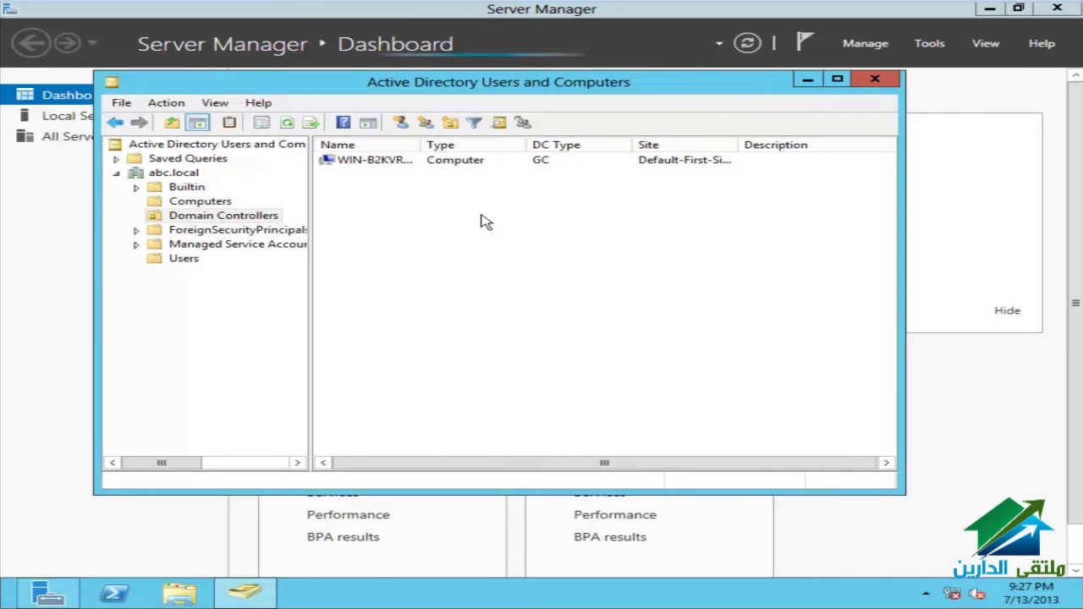
click(414, 164)
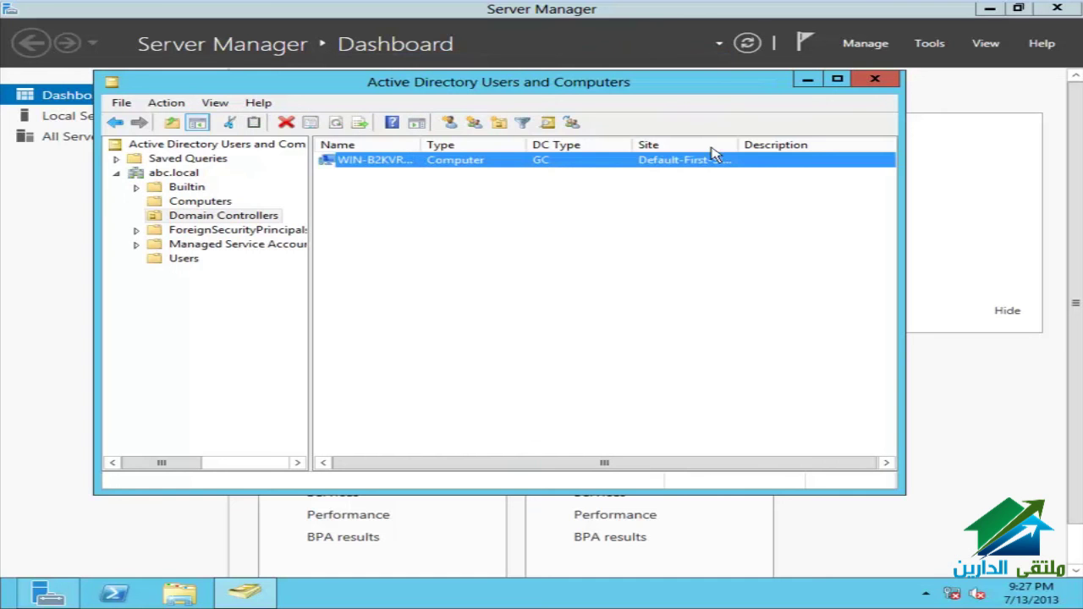
click(878, 80)
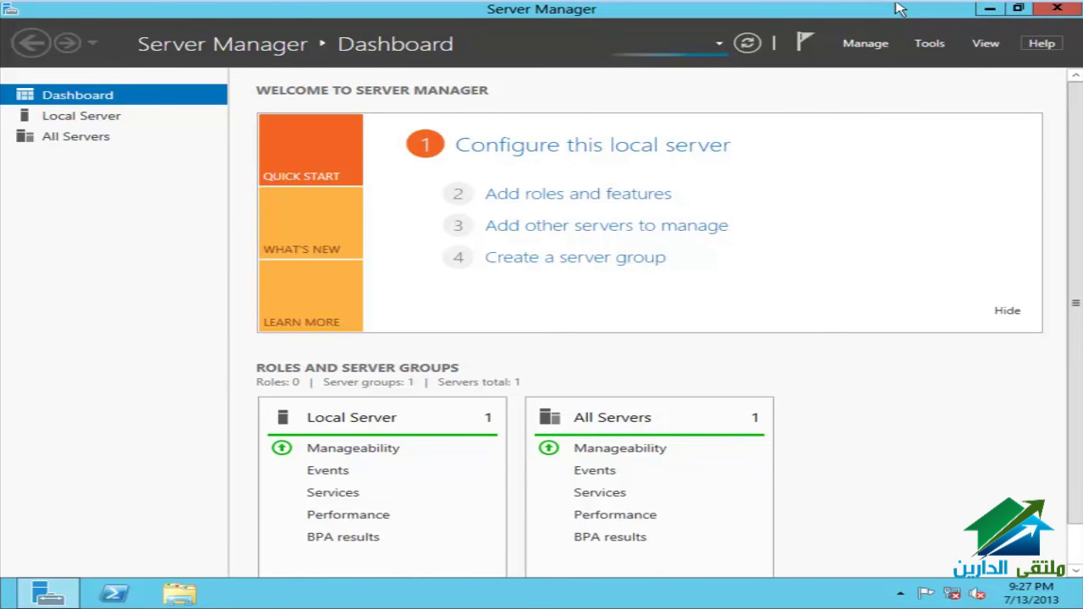
Step: Verify in Virtual Machine Settings that the server VM's network adapter is set to NAT
click(1064, 8)
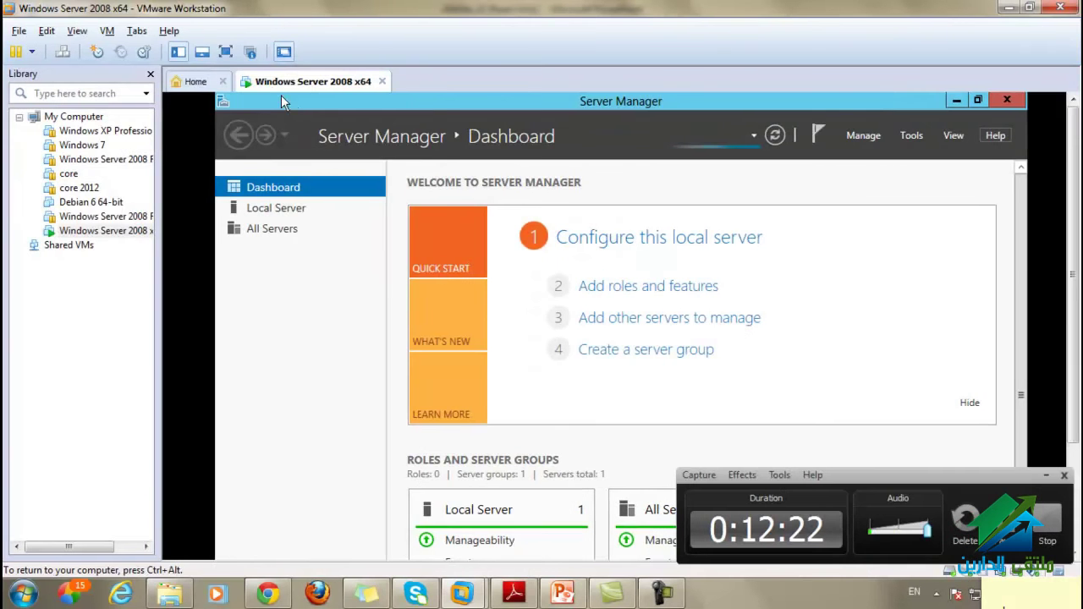
right_click(273, 89)
click(329, 318)
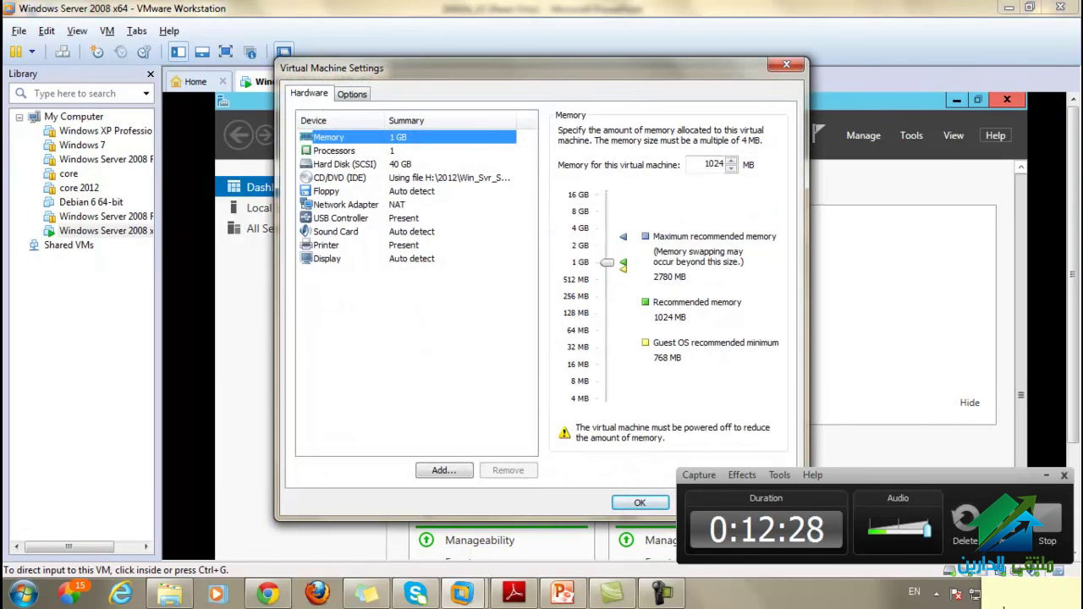
click(345, 204)
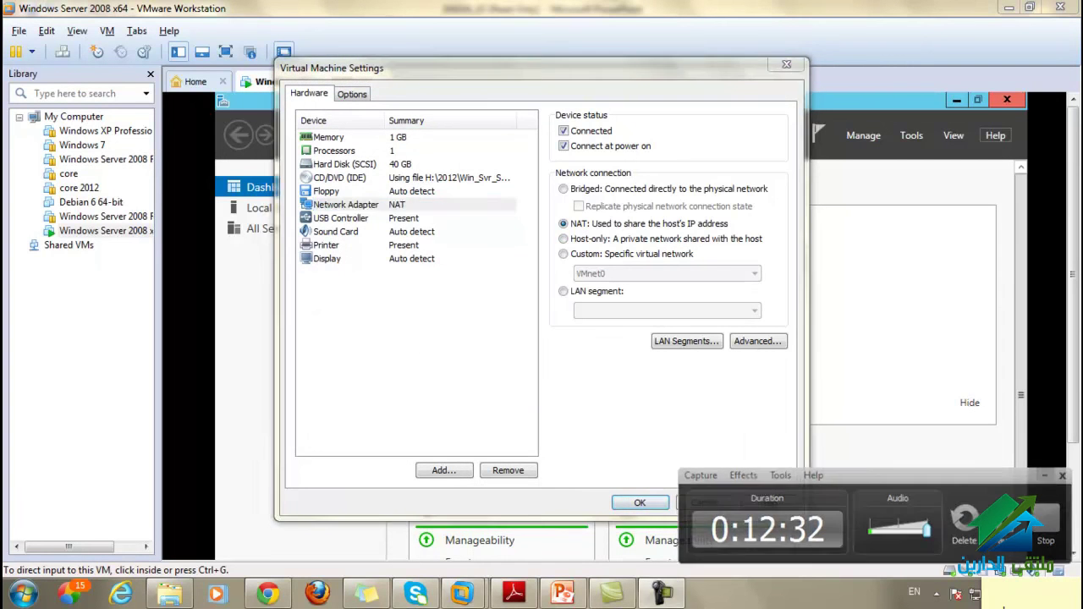
key(Return)
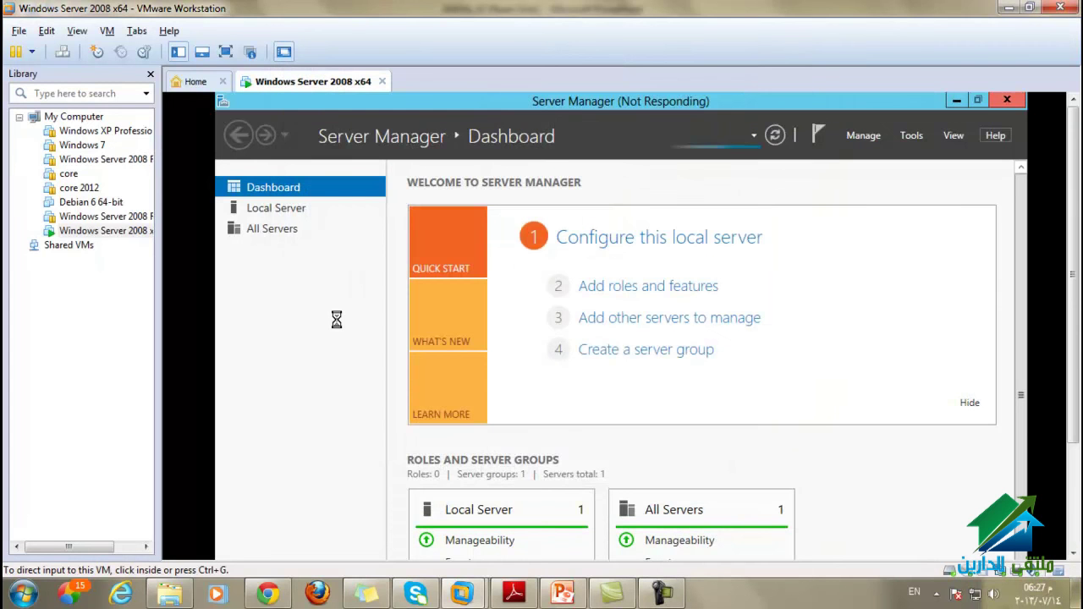
Step: Confirm the Windows 7 VM's network adapter uses NAT, then resume the suspended Windows 7 machine
click(82, 145)
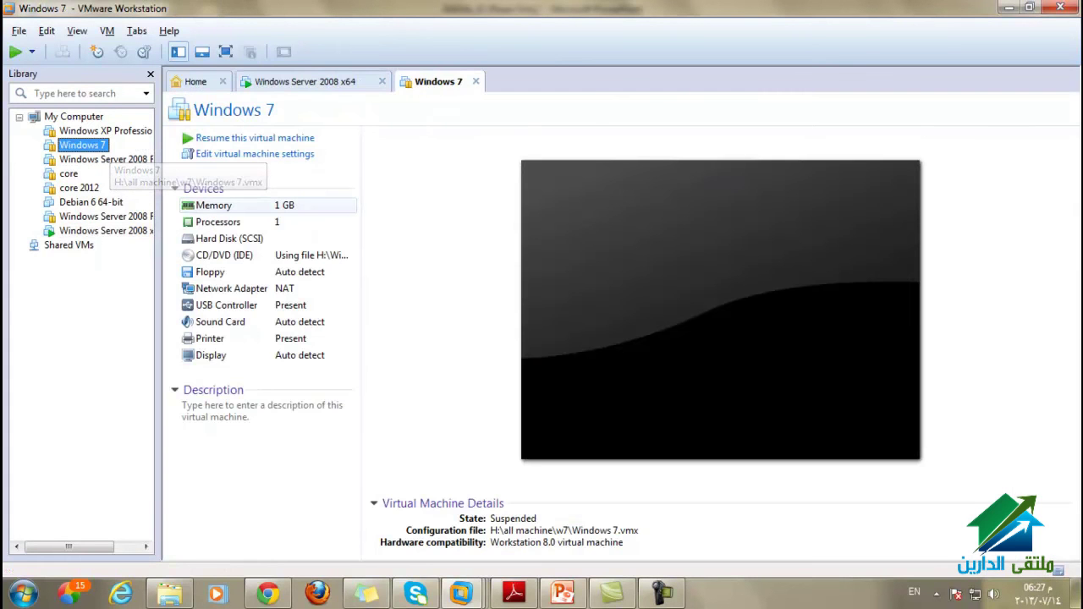
right_click(434, 81)
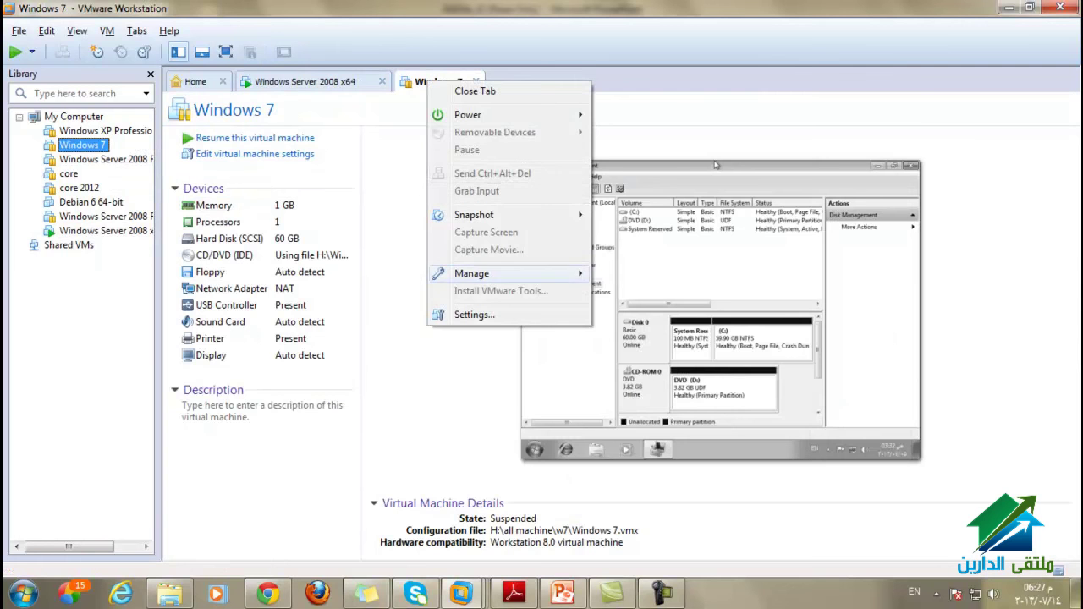
key(Escape)
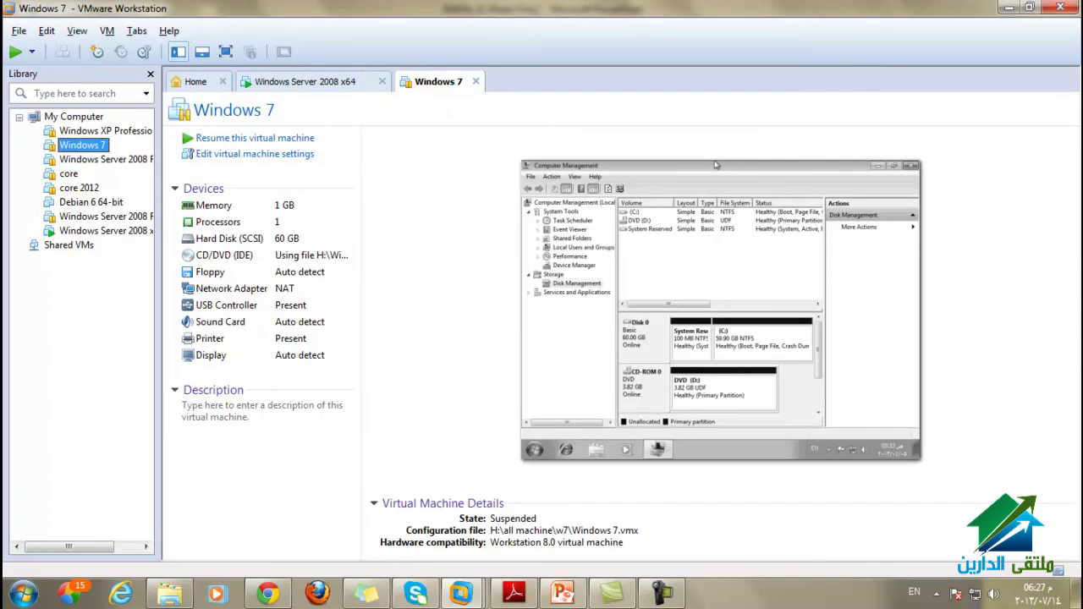
click(345, 204)
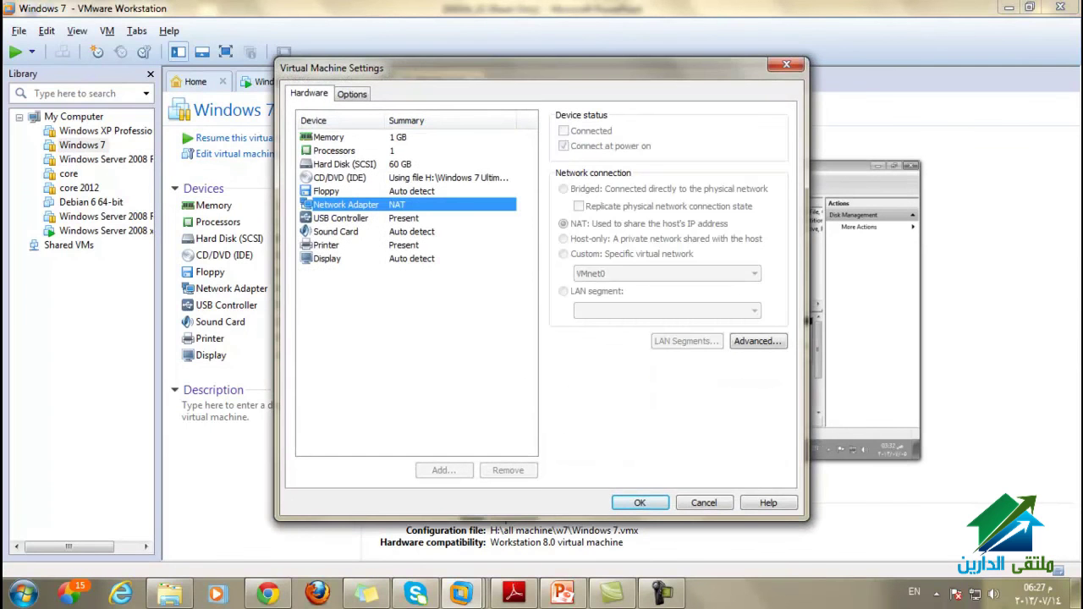
click(640, 502)
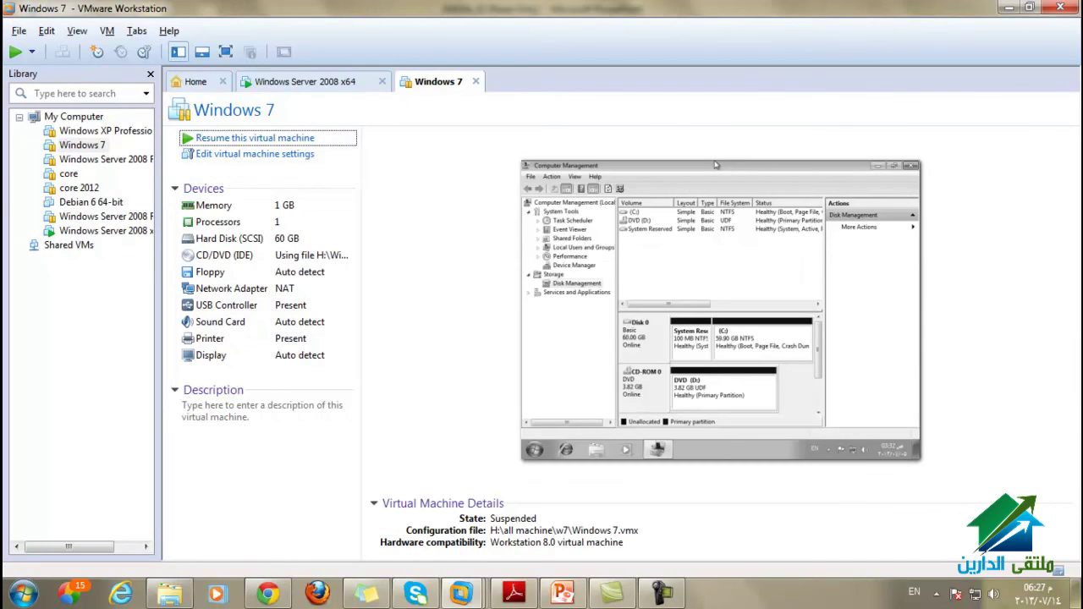
click(715, 165)
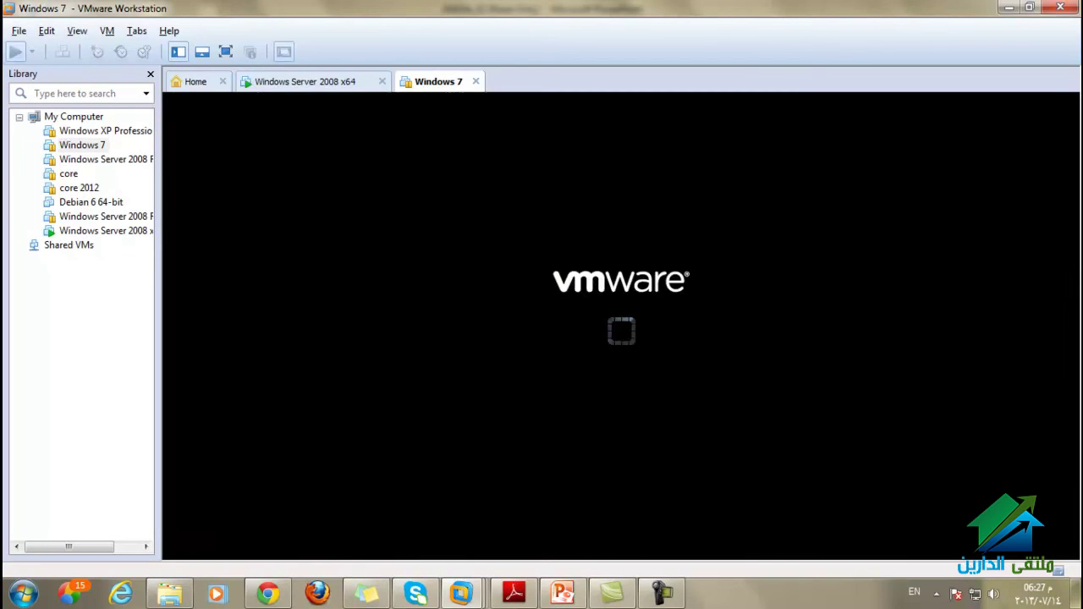
click(305, 81)
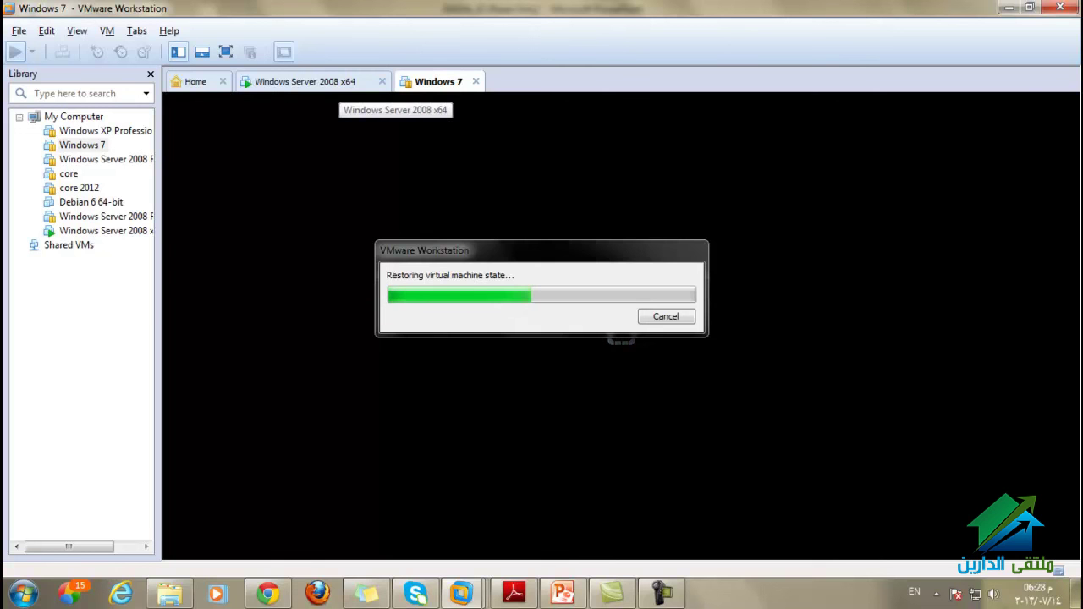
Step: Dismiss the Server Manager closing message on the server, then show Windows 7 full screen
click(338, 81)
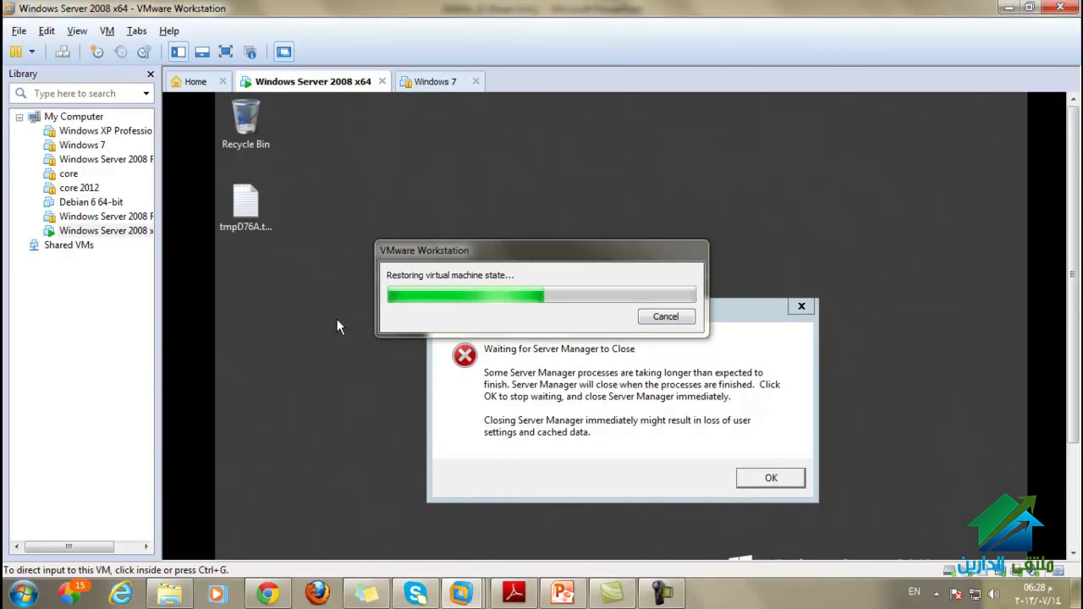
click(771, 478)
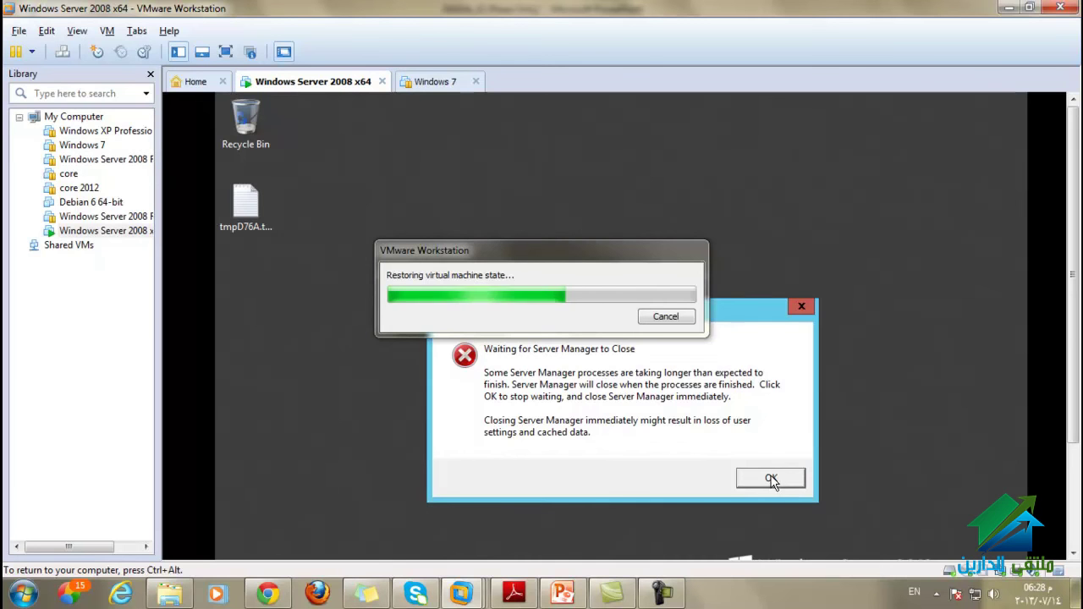
click(435, 82)
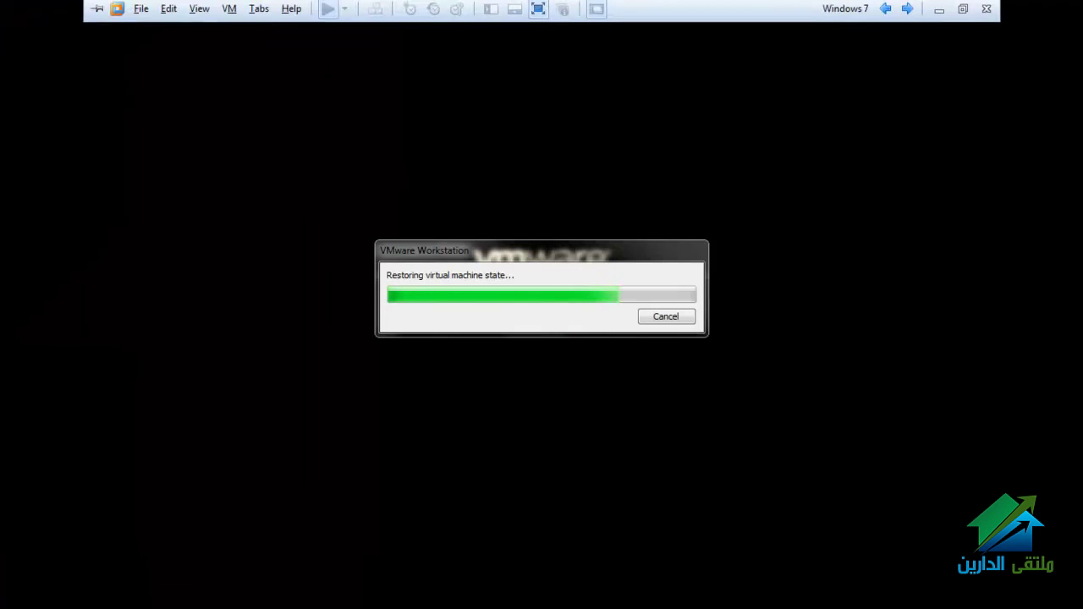
key(ctrl+alt+Return)
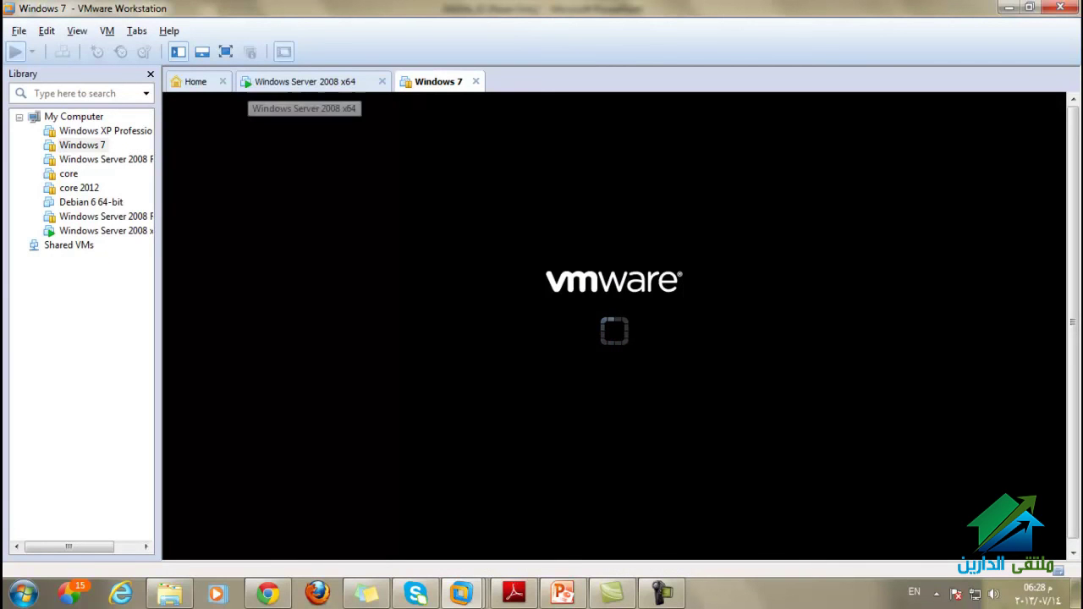
click(225, 52)
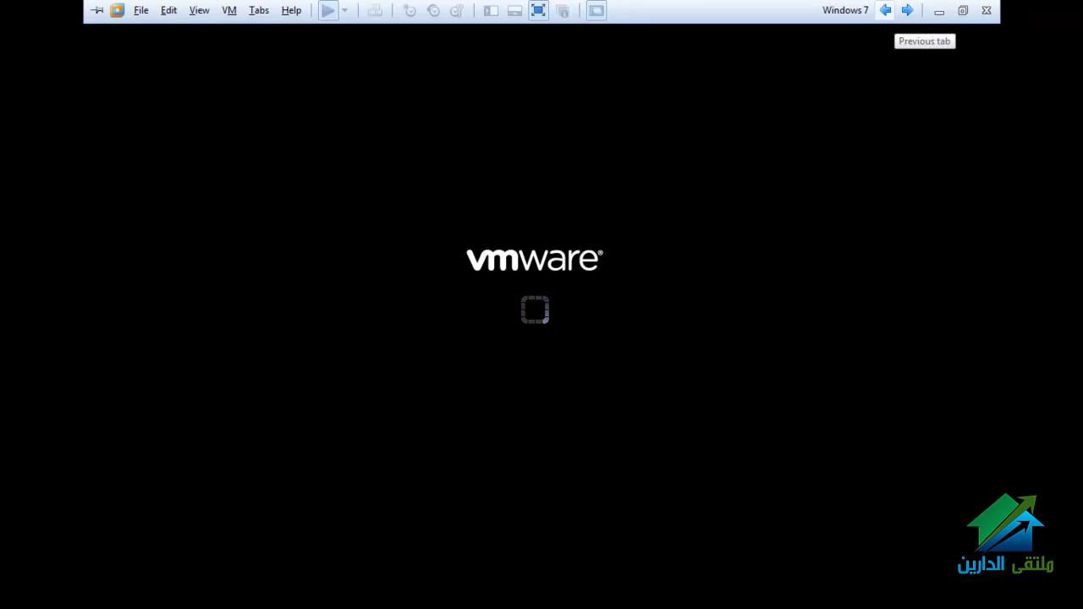
Step: Leave full screen, briefly select the server VM, and return to the Windows 7 tab
key(ctrl+alt+Return)
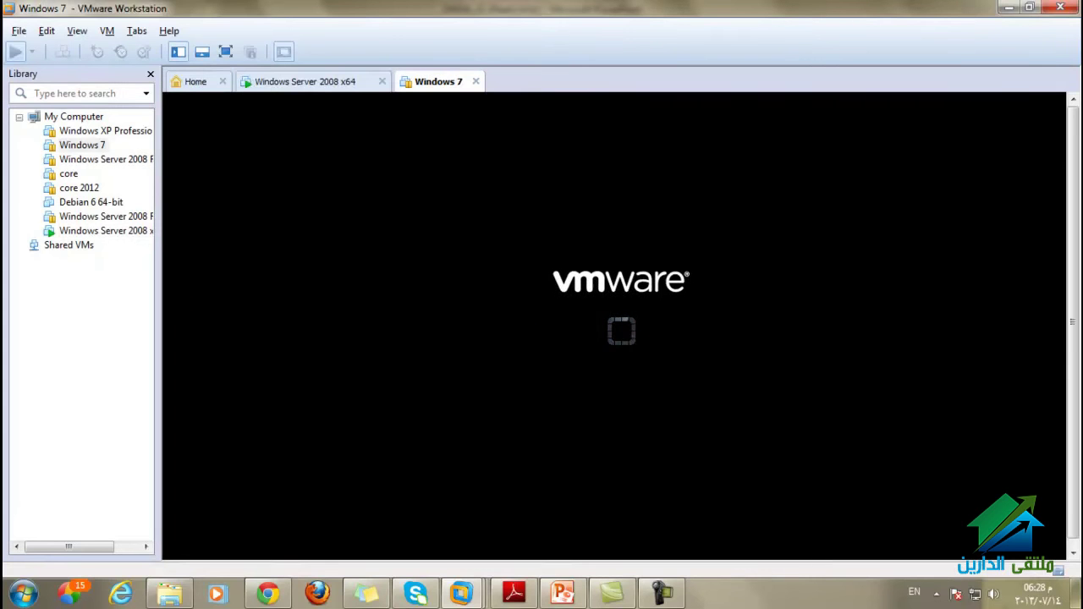
key(ctrl+shift+Tab)
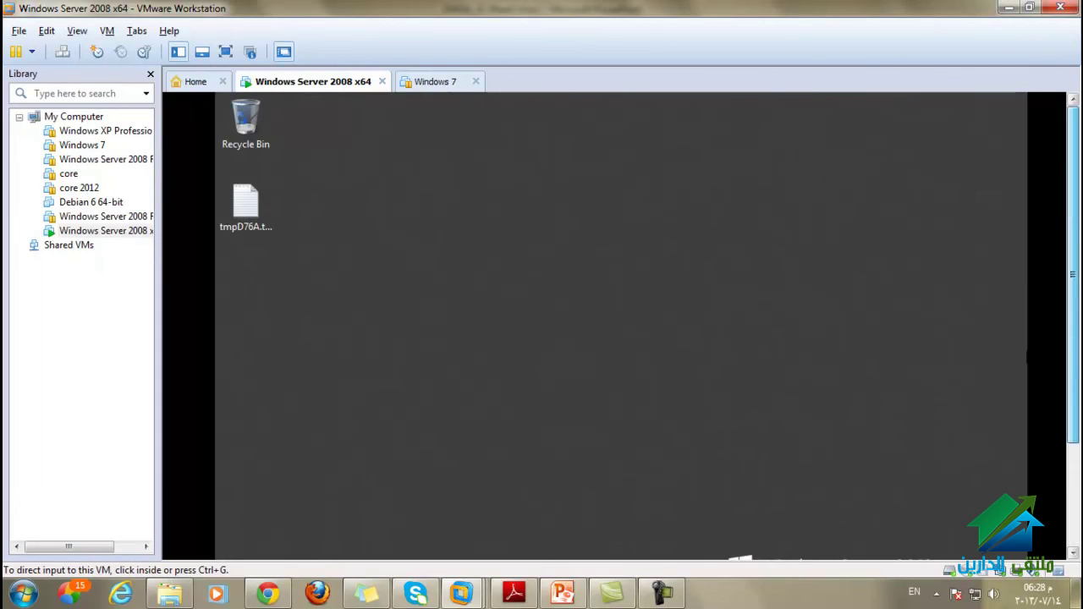
click(616, 293)
key(ctrl+alt)
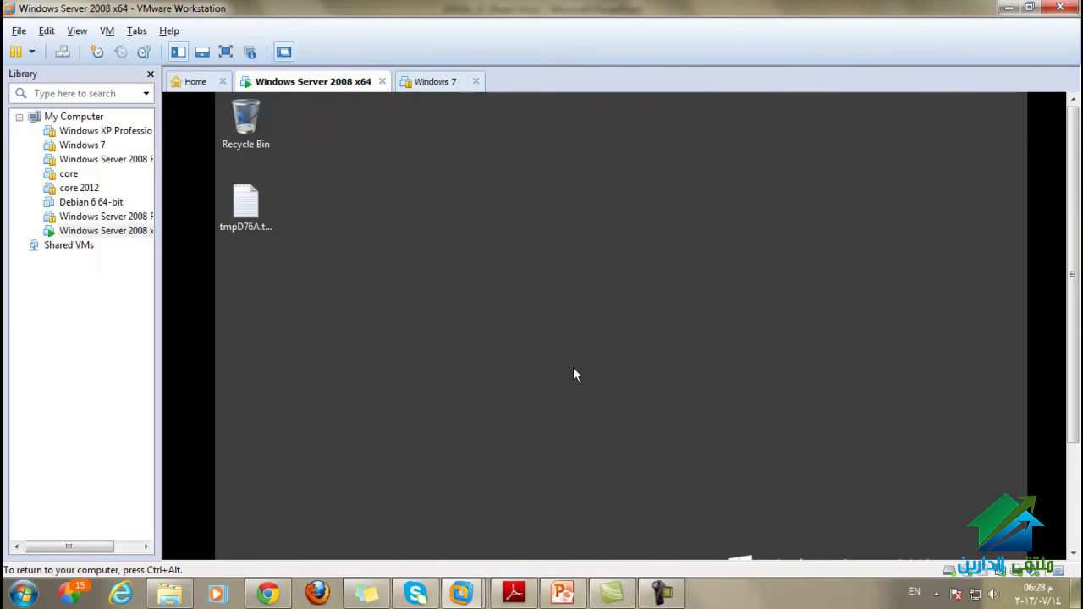
click(444, 82)
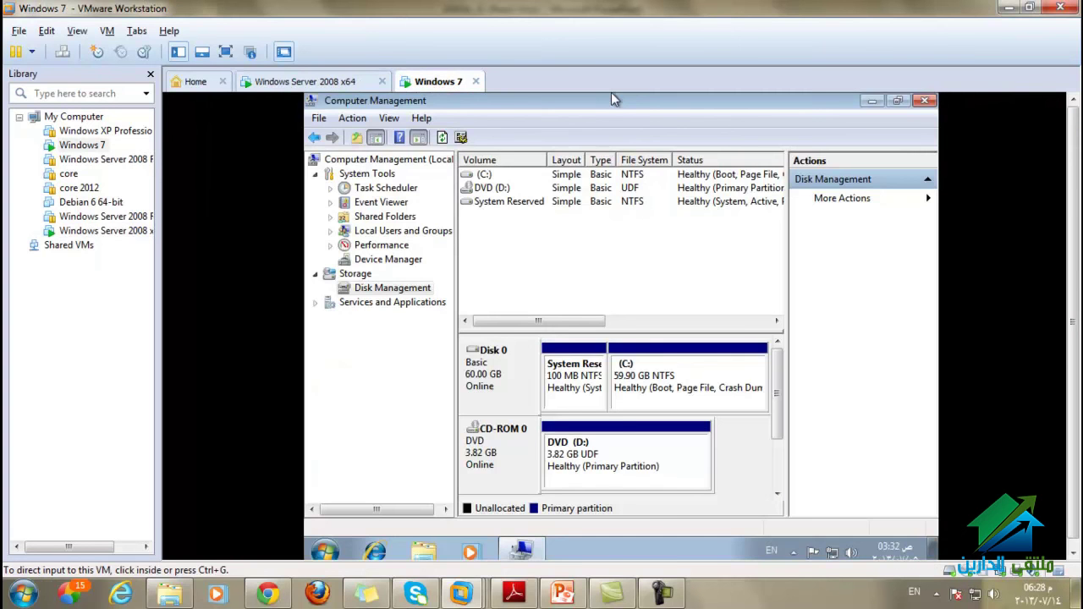
Step: Close Computer Management and open Network and Sharing Center from the network tray icon
click(613, 99)
click(925, 100)
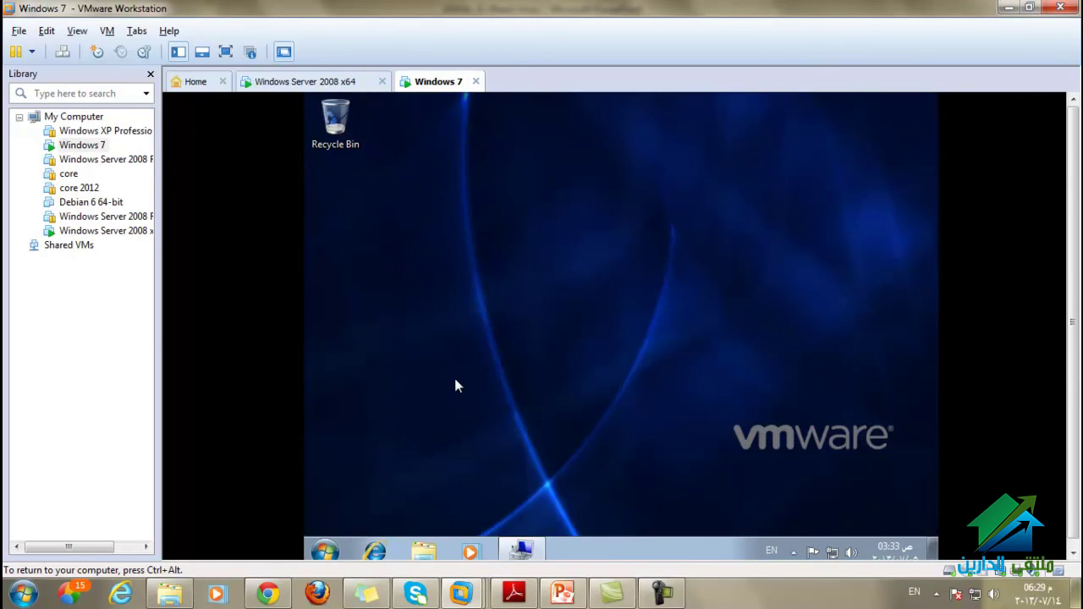
click(325, 552)
click(833, 370)
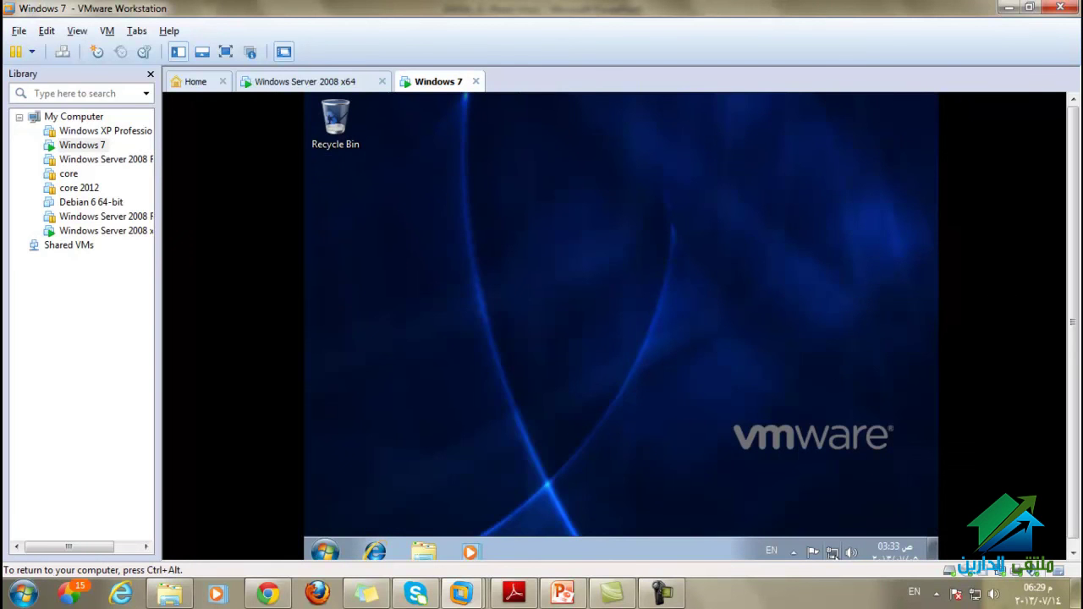
right_click(834, 552)
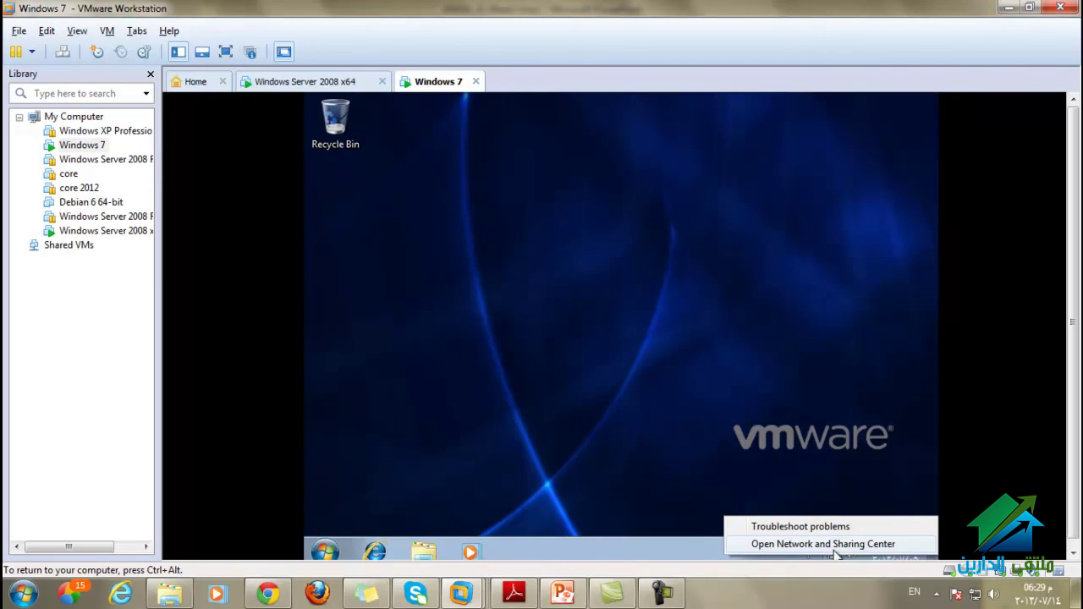
click(790, 545)
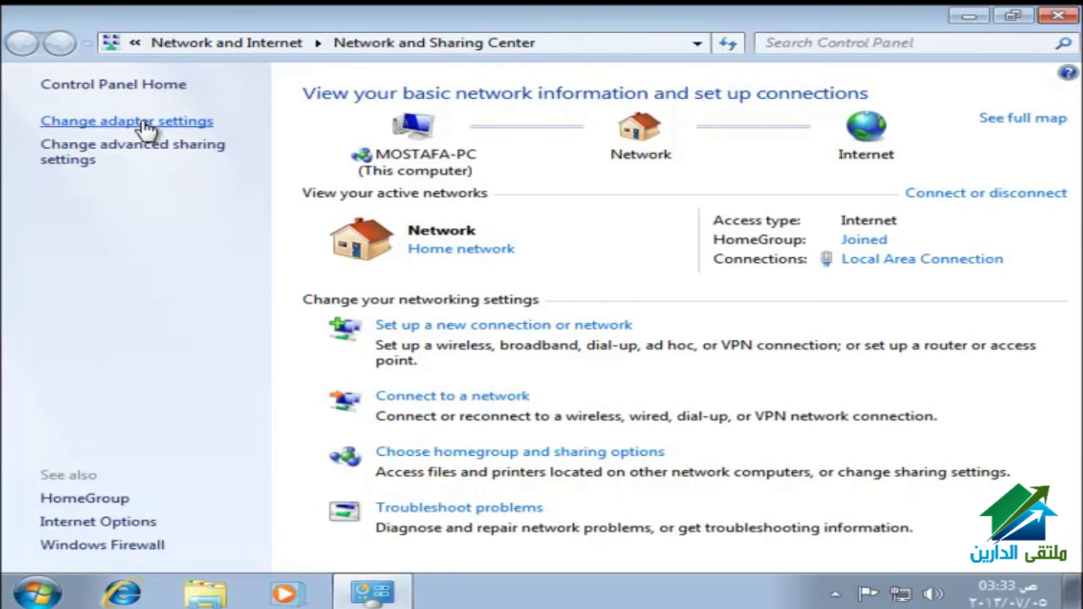
Step: Open Properties for the Local Area Connection from Change adapter settings
click(146, 125)
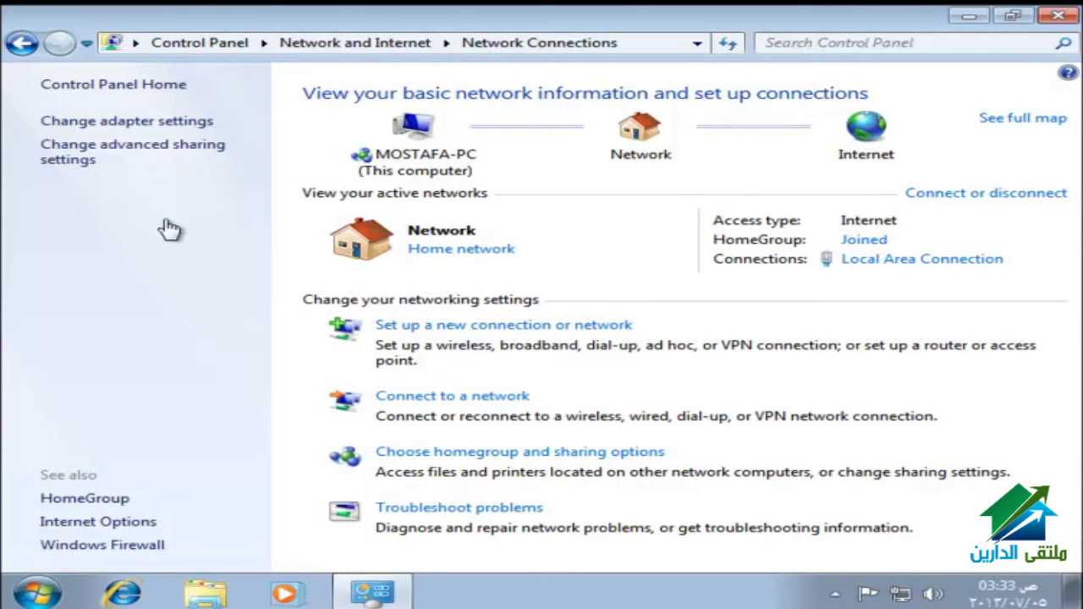
click(144, 141)
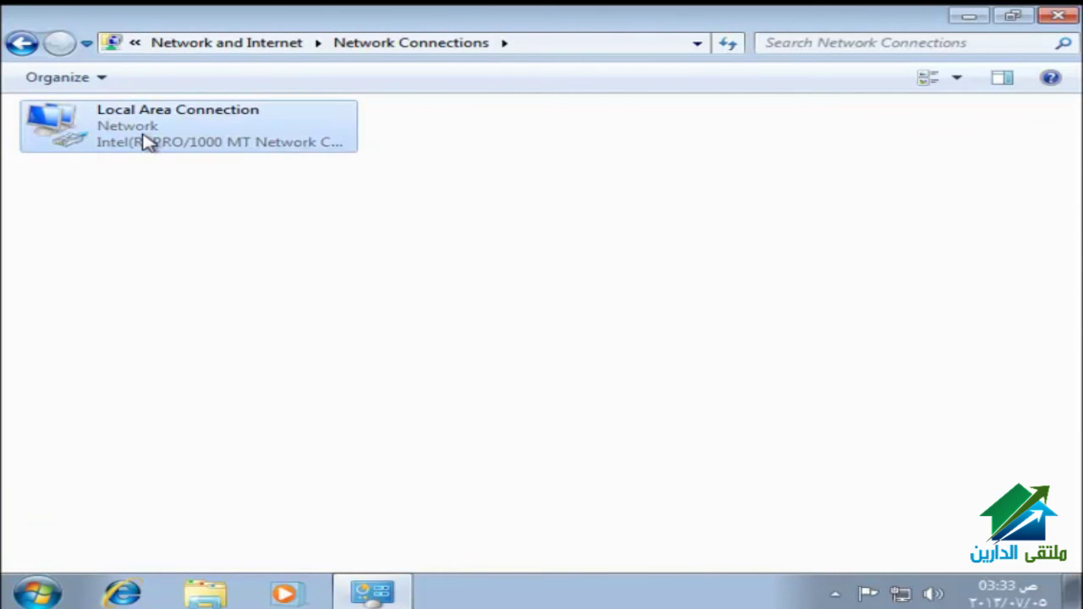
right_click(144, 140)
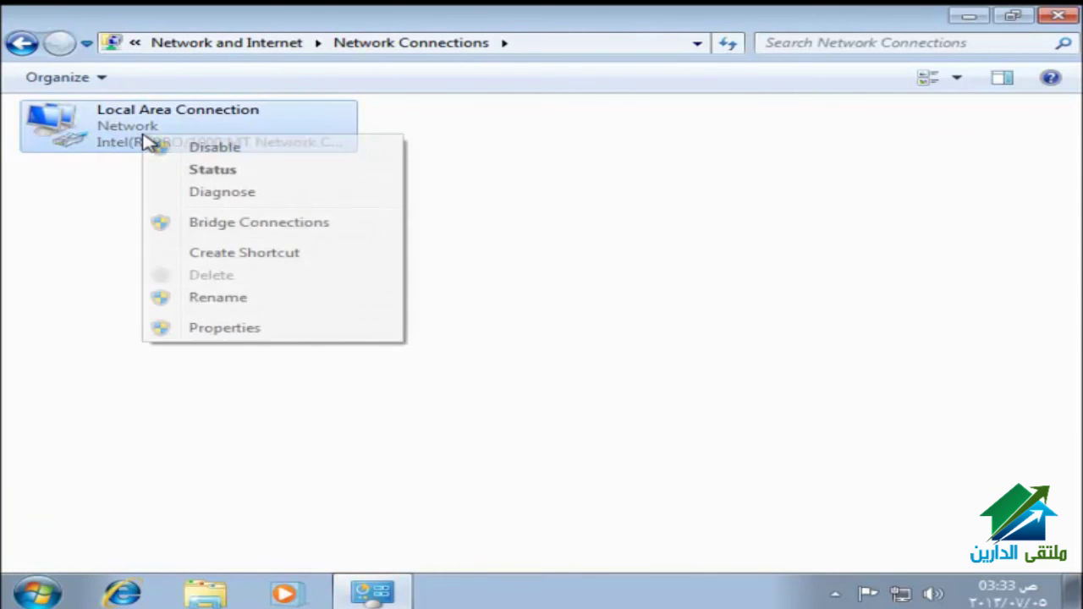
click(216, 327)
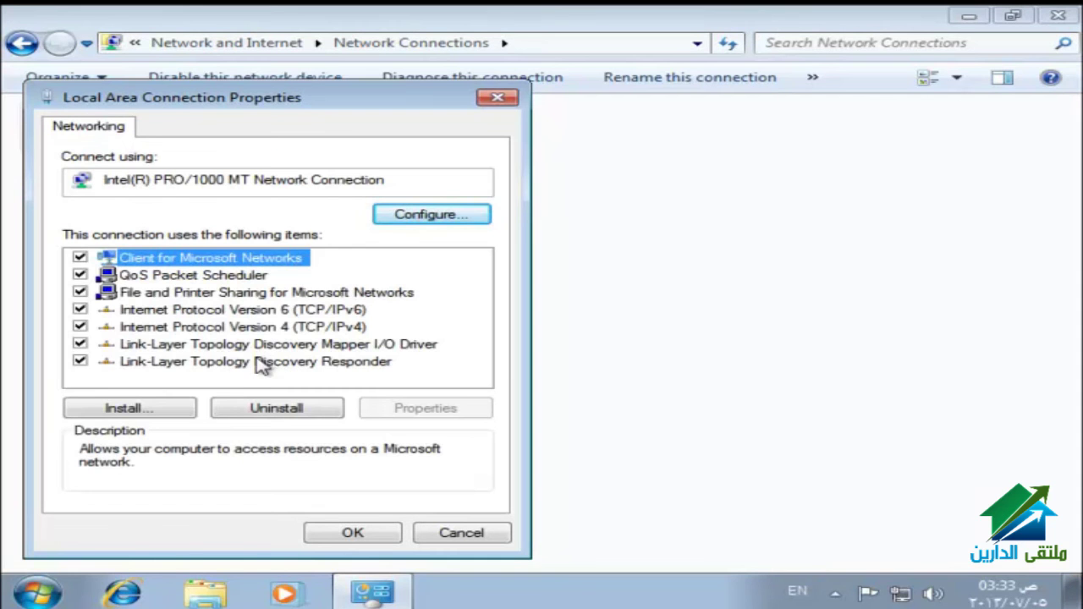
Step: Set IPv4 to static IP 10.0.0.2, mask 255.0.0.0, DNS 10.0.0.1, and confirm both dialogs
double_click(191, 328)
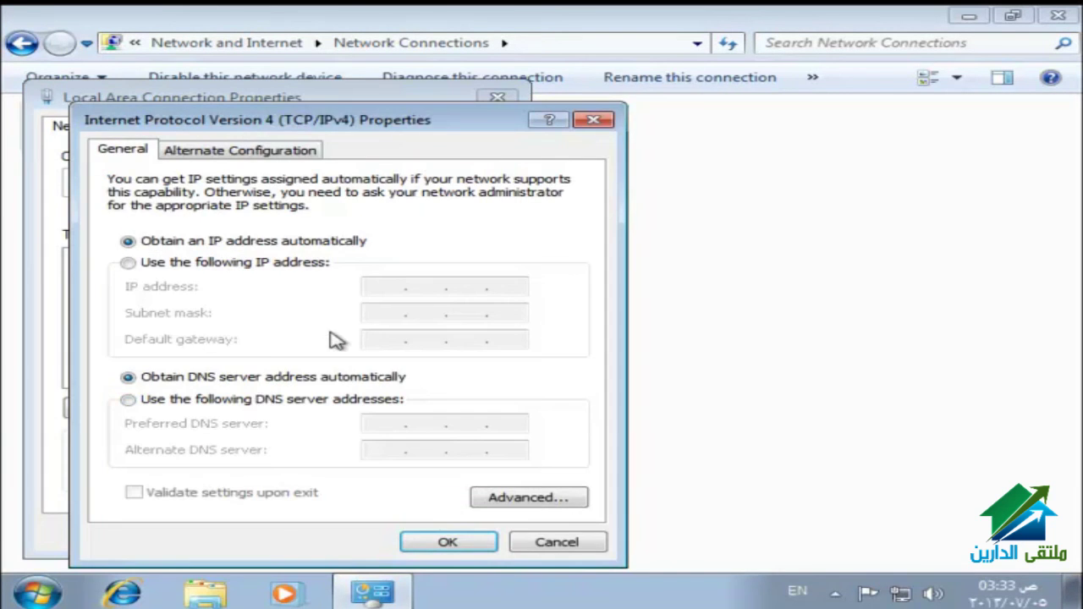
click(262, 400)
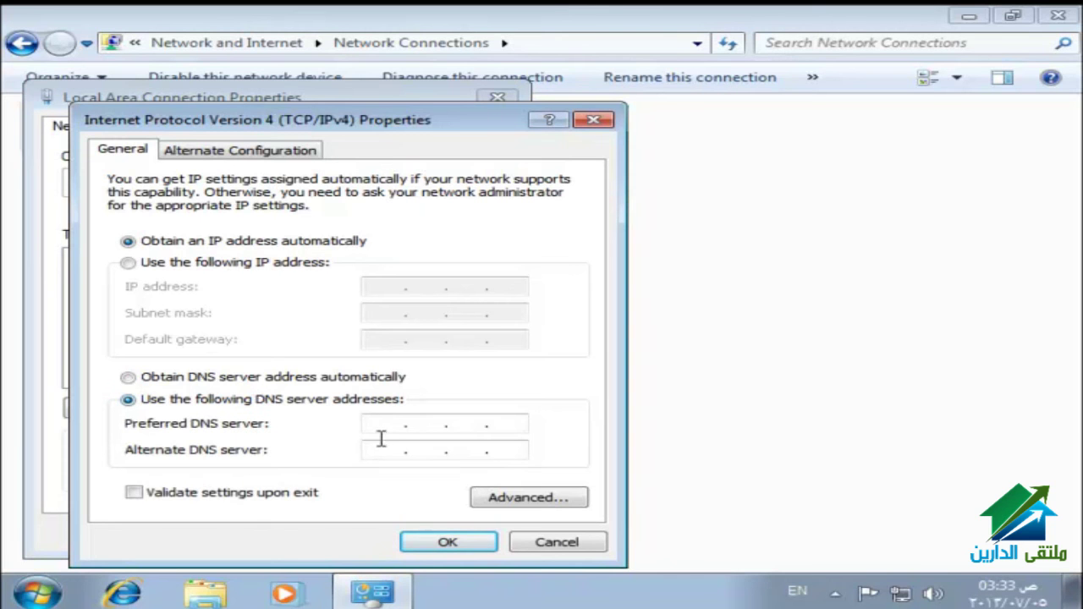
click(393, 427)
text(10 . 0 . 0 . 1)
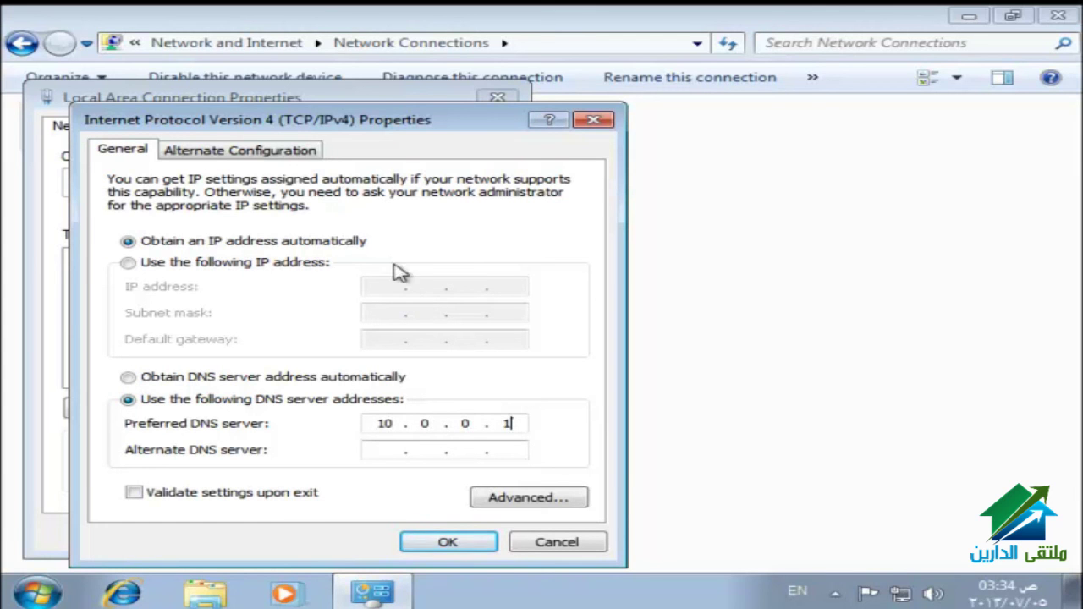
click(301, 265)
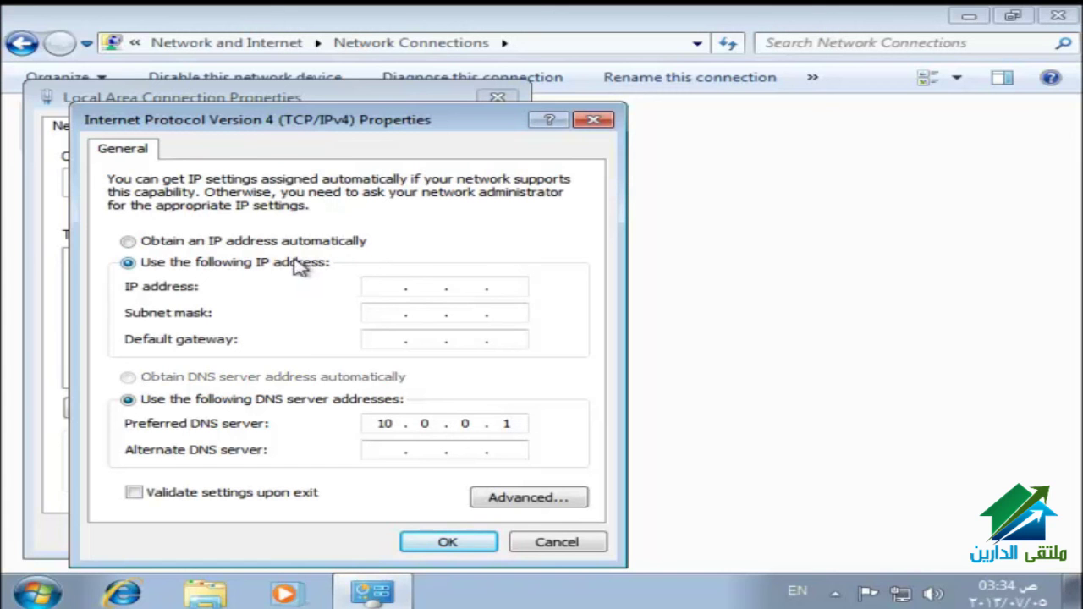
click(387, 285)
text(10 . )
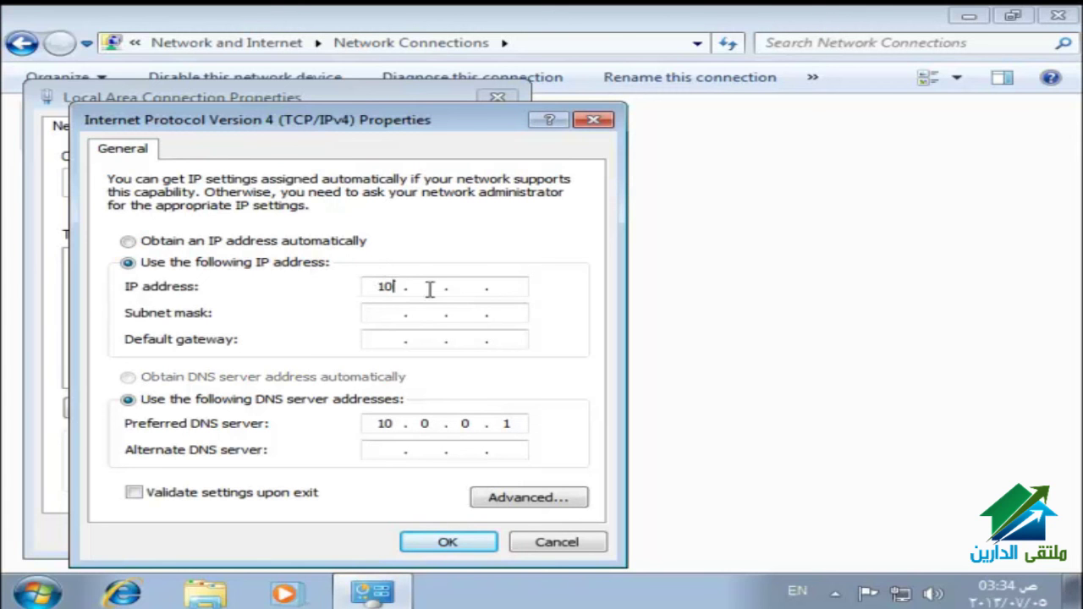
text(0)
click(508, 286)
key(Tab)
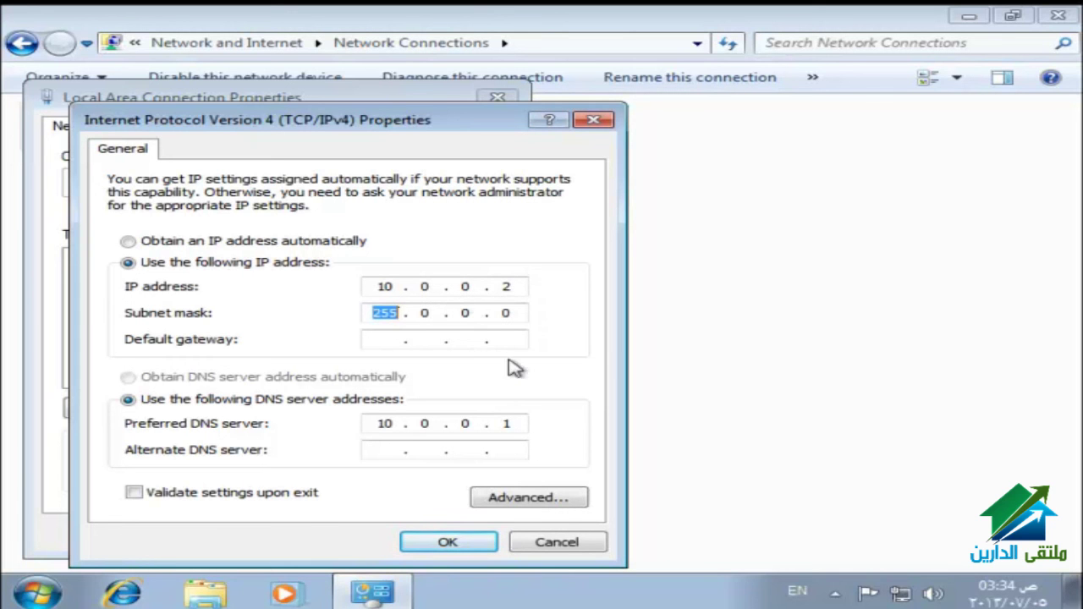
click(468, 543)
click(365, 542)
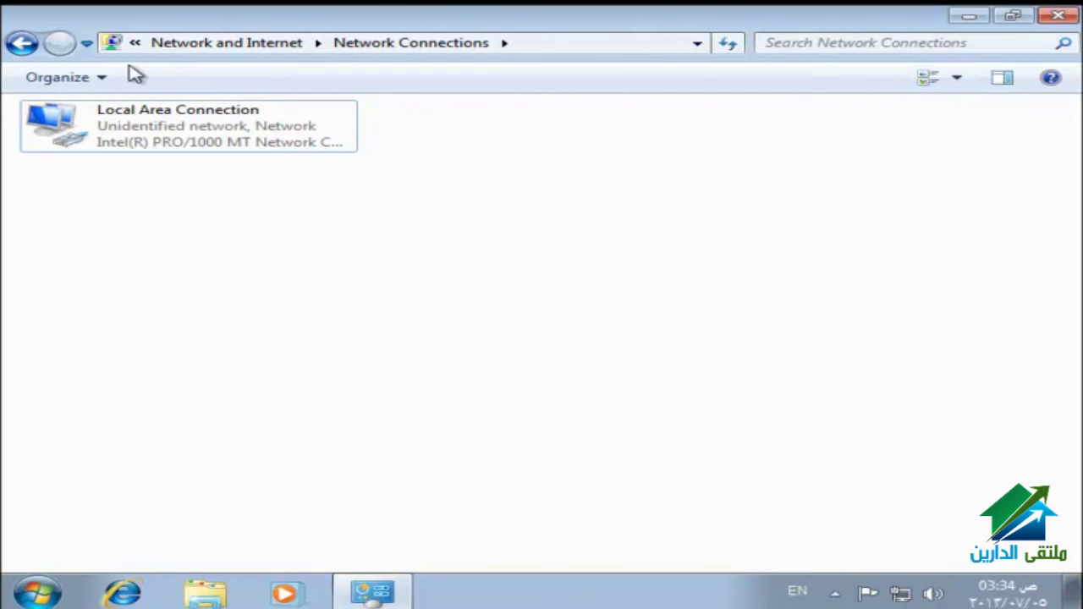
Step: Turn off Windows Firewall for home/work and public networks, then close the Control Panel window
click(36, 48)
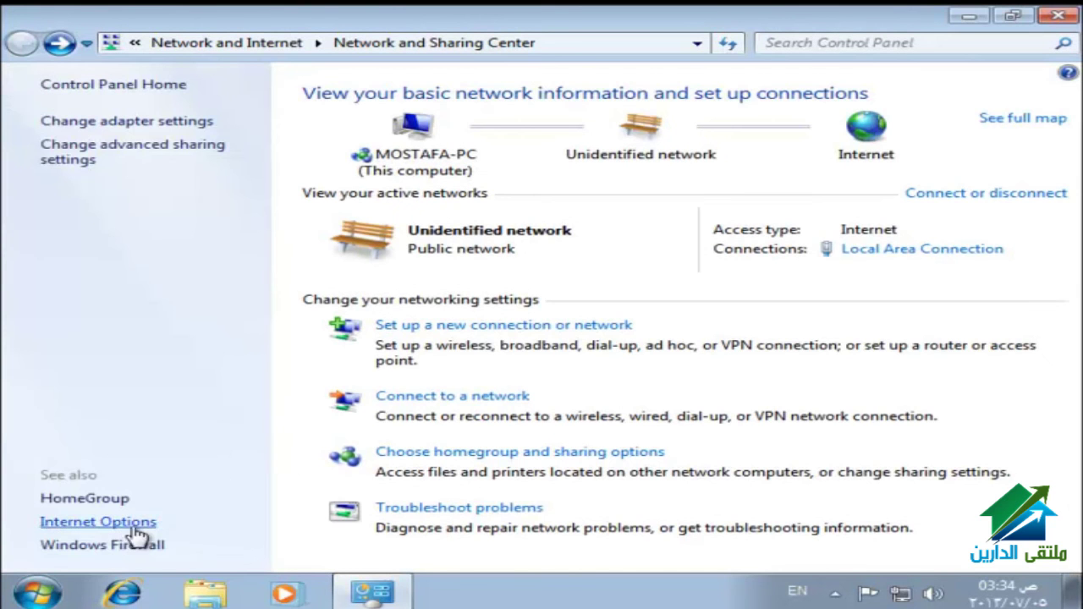
click(148, 548)
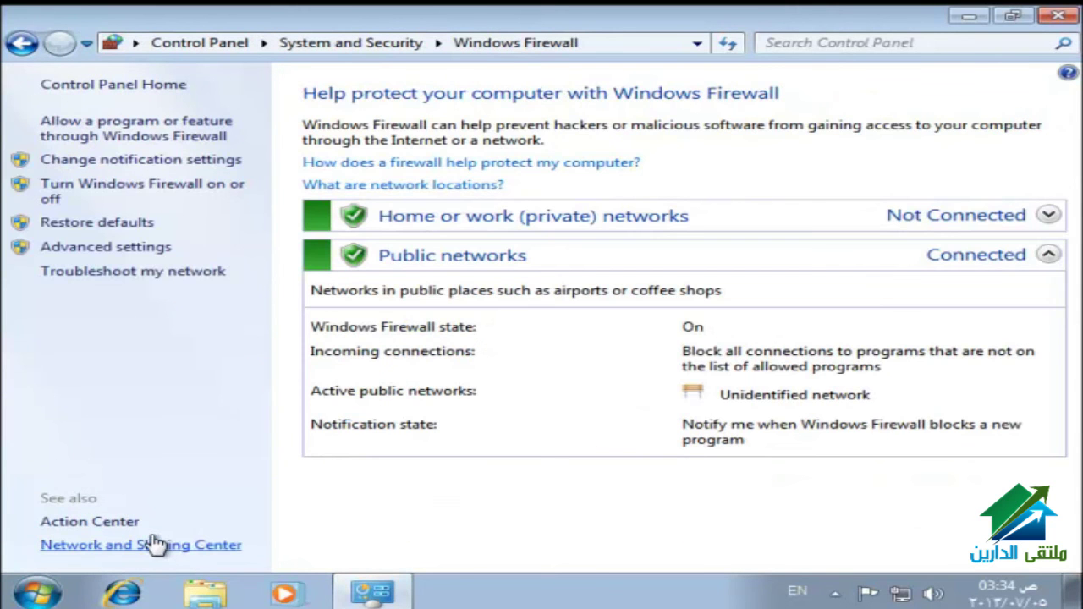
click(208, 204)
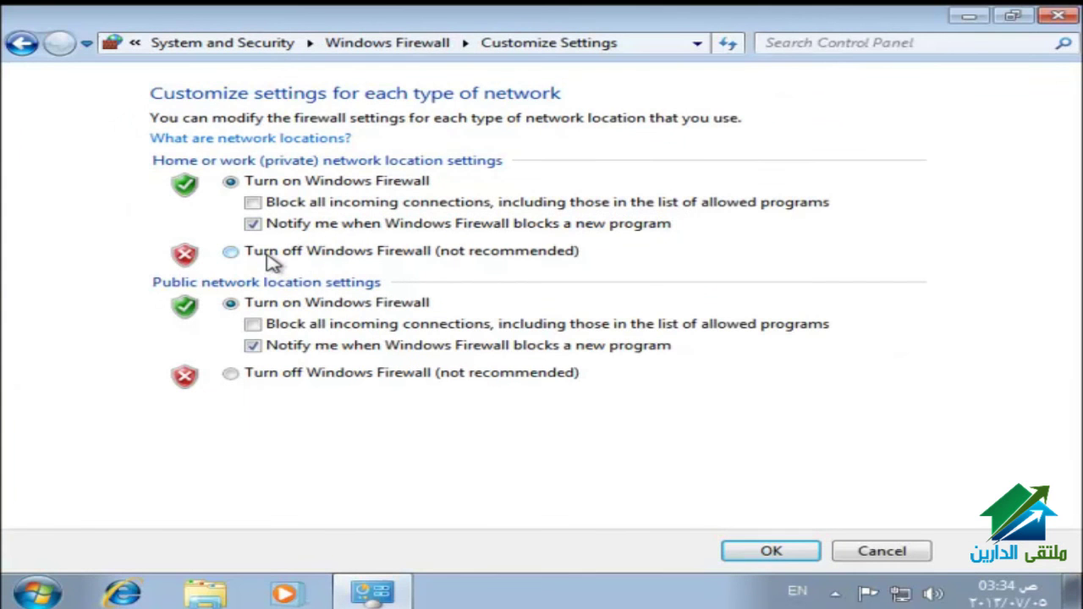
click(269, 256)
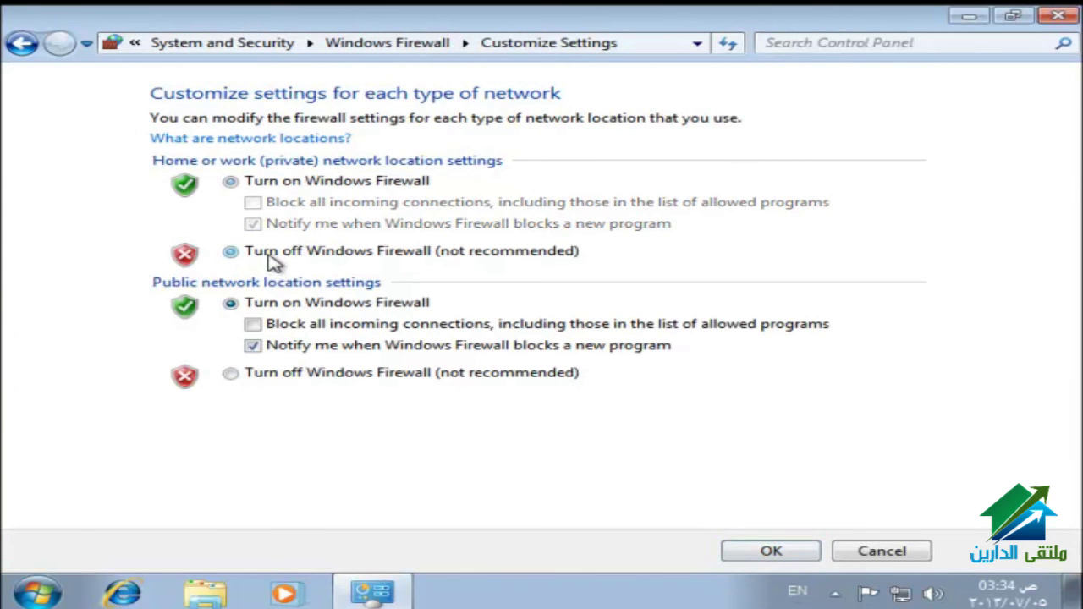
click(288, 383)
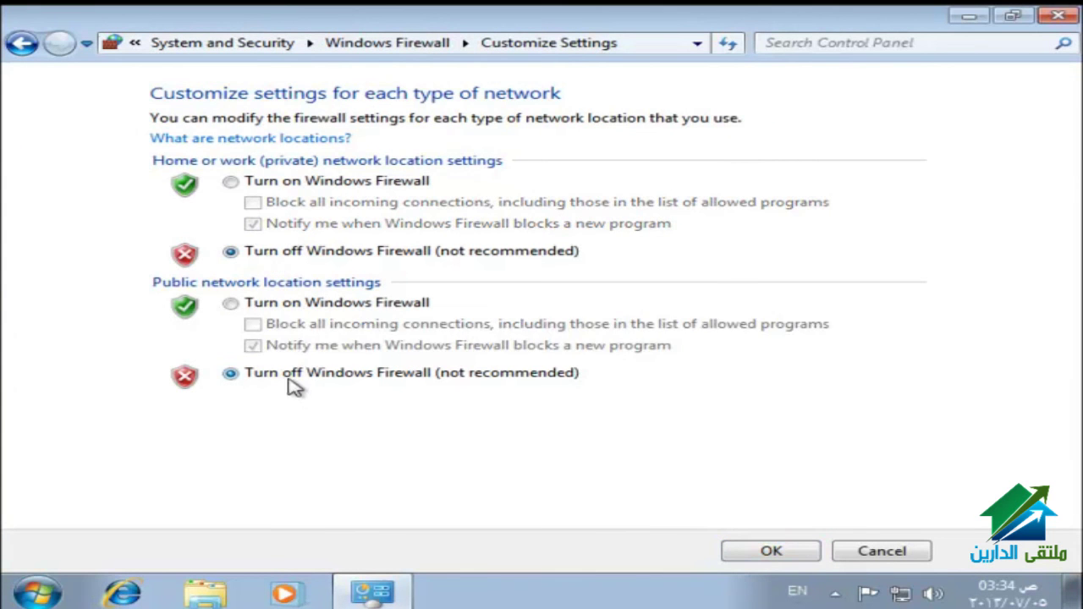
click(770, 551)
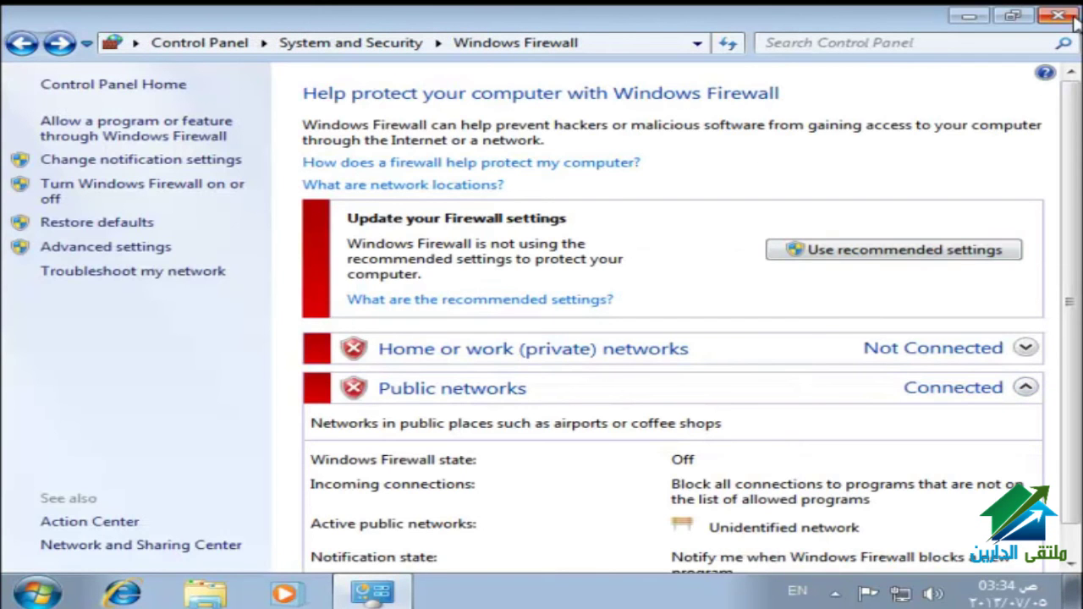
click(1071, 17)
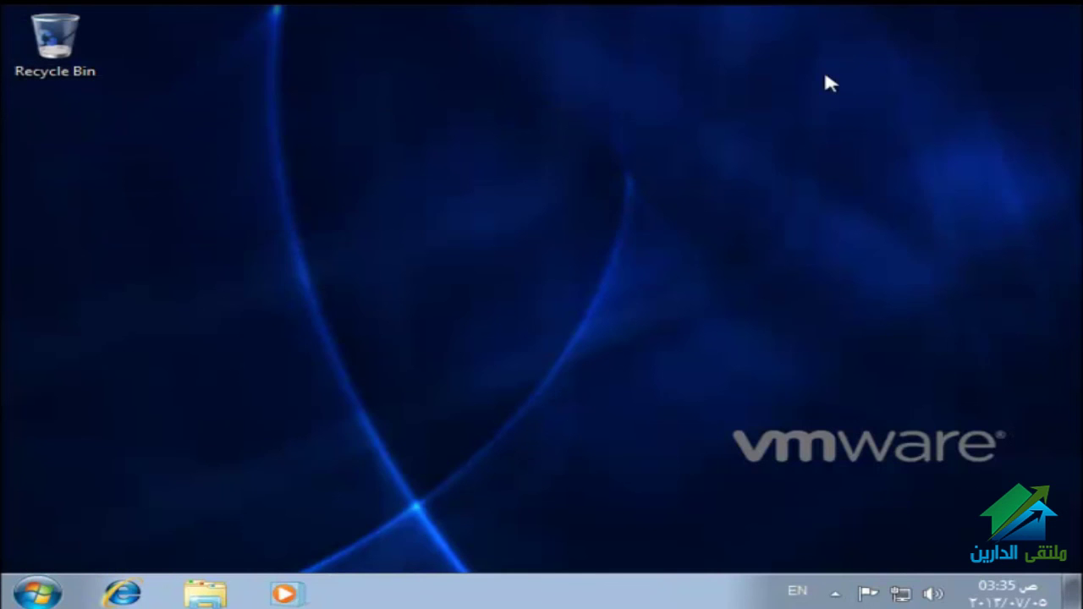
Step: Launch cmd from Start search, ping 10.0.0.1 to confirm replies, then close it
click(66, 590)
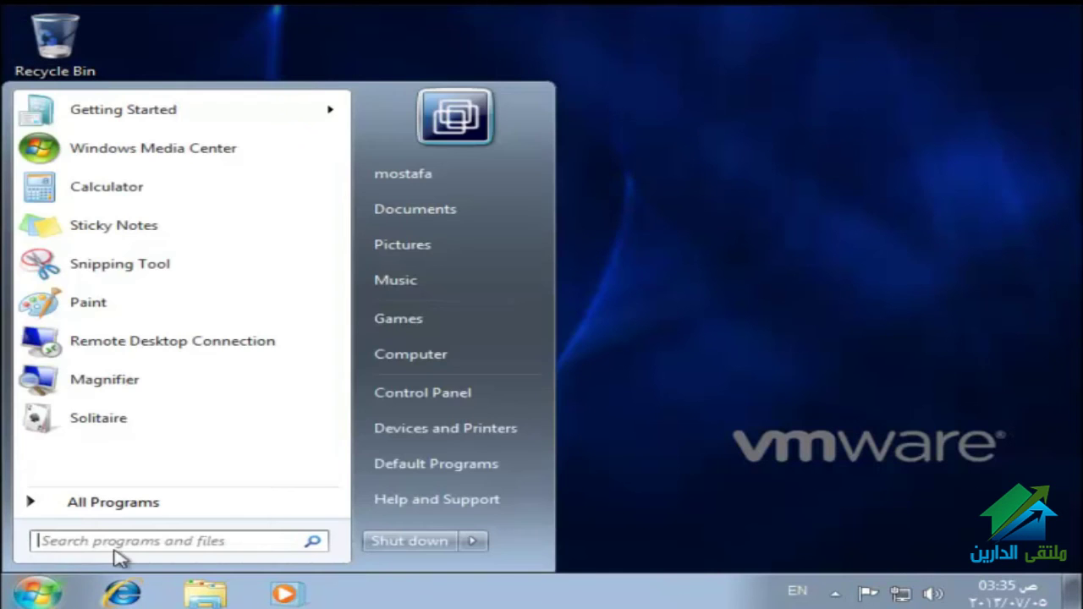
click(195, 539)
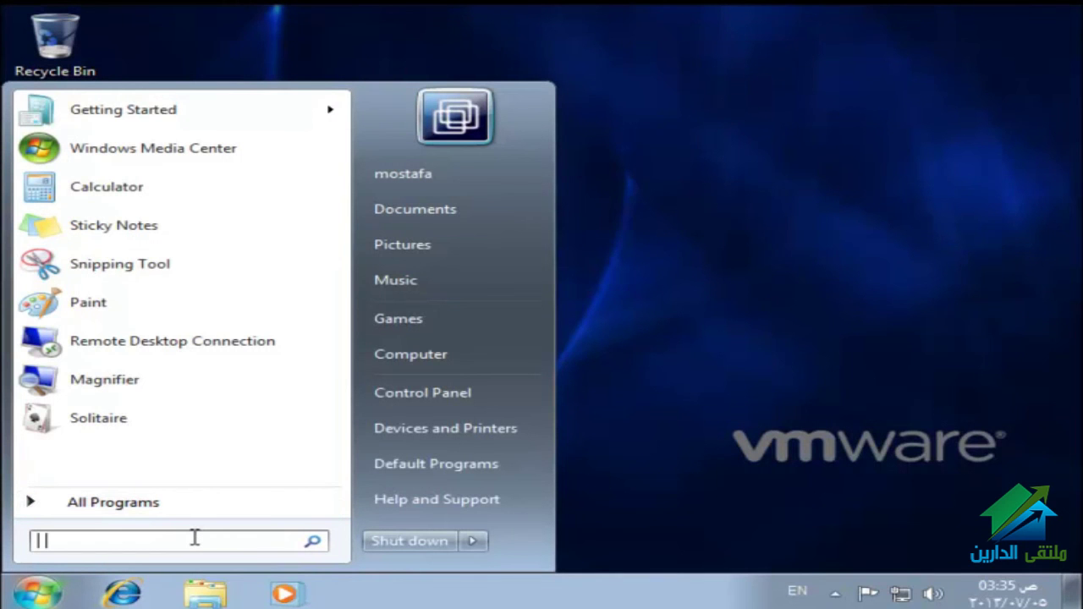
text(cmd)
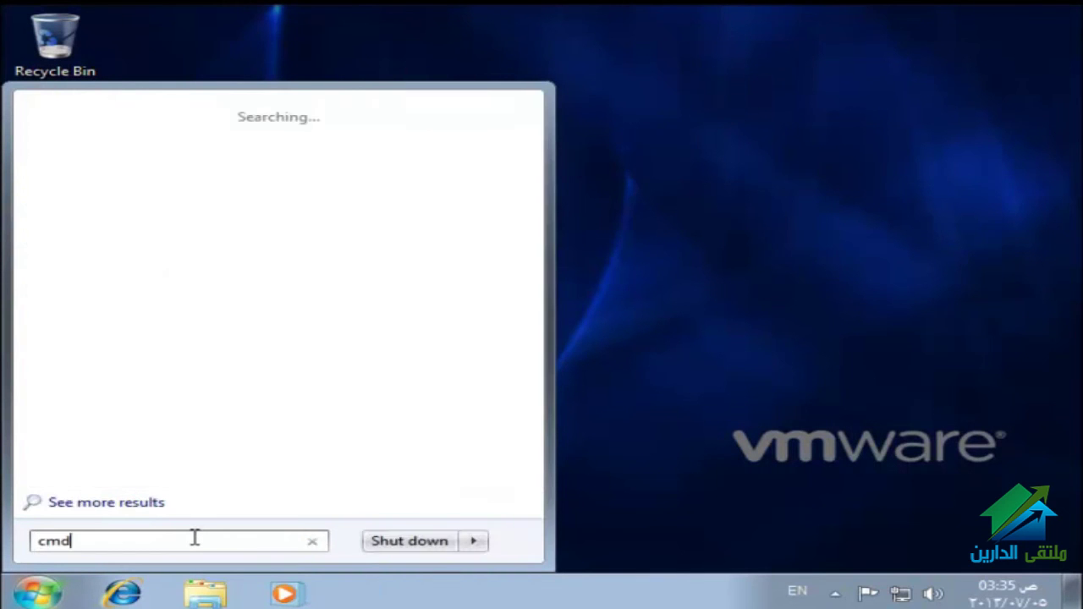
key(Return)
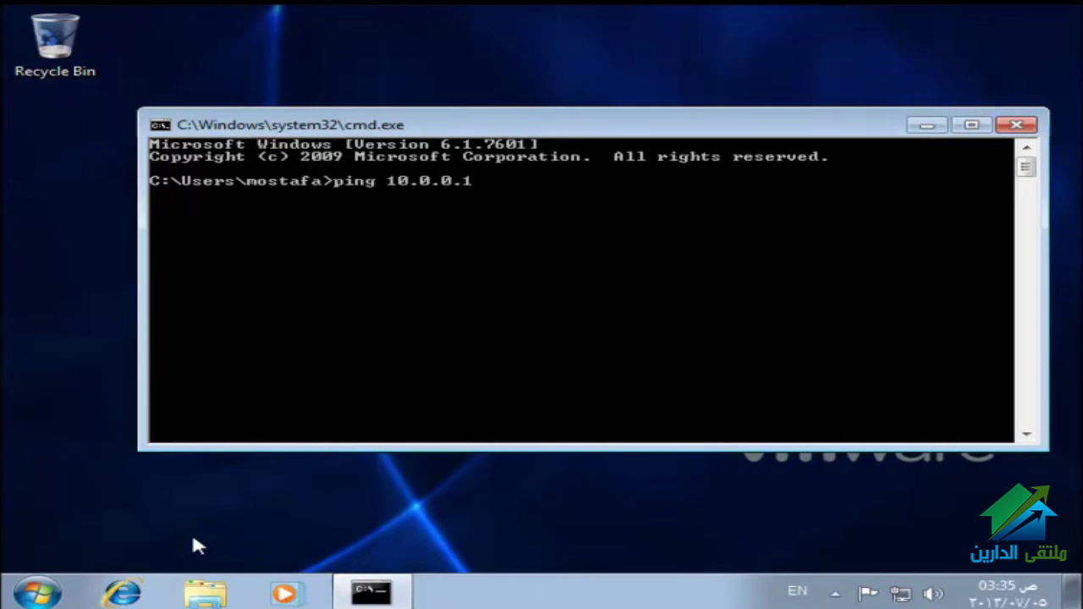
key(Return)
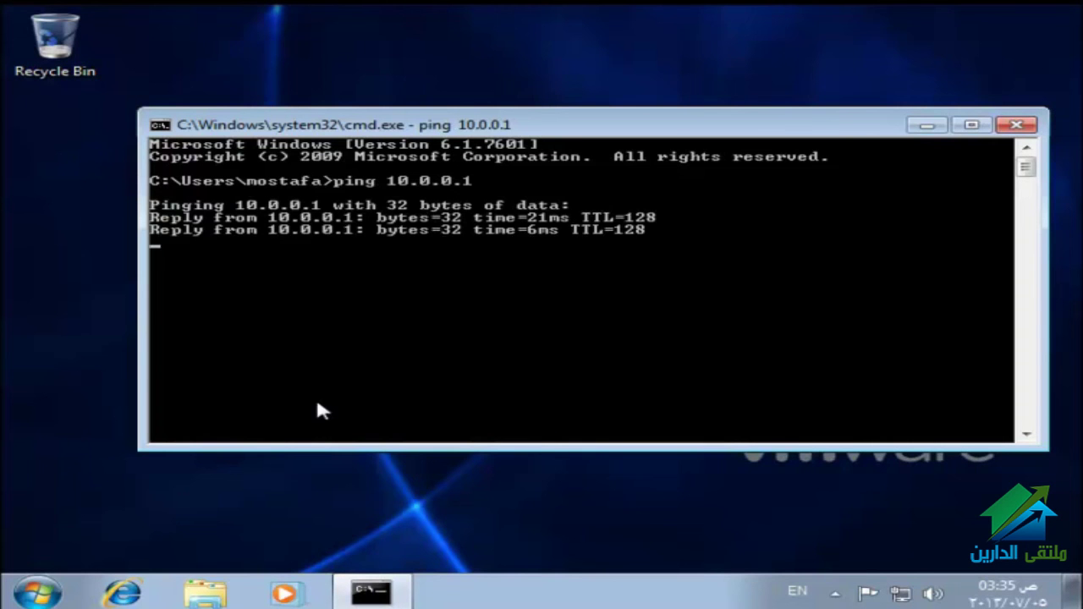
click(1014, 125)
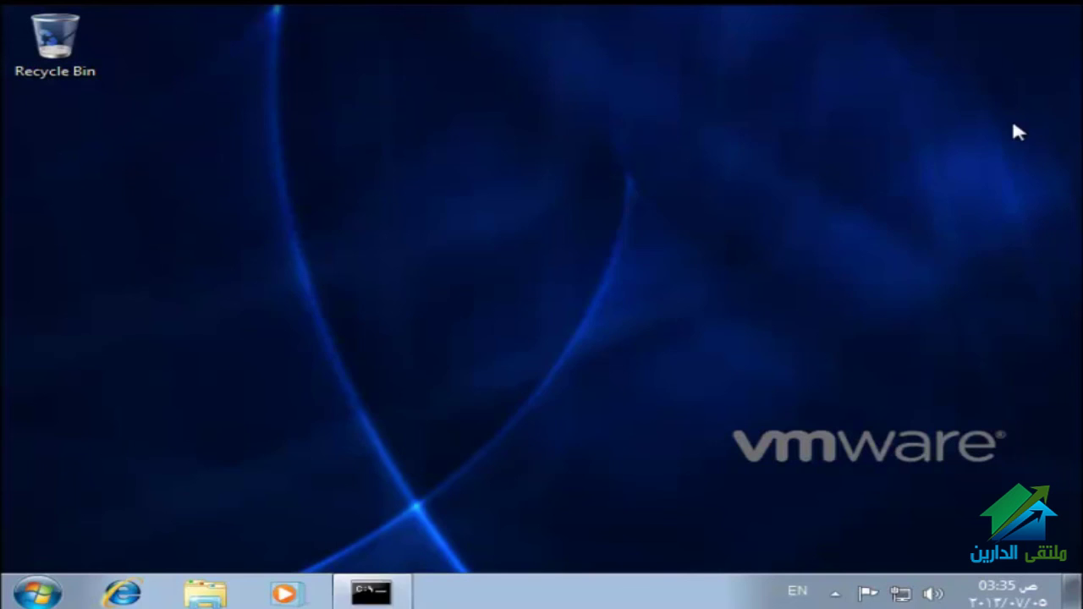
Step: Open Computer Properties from Start and choose Change settings to reach System Properties
click(38, 593)
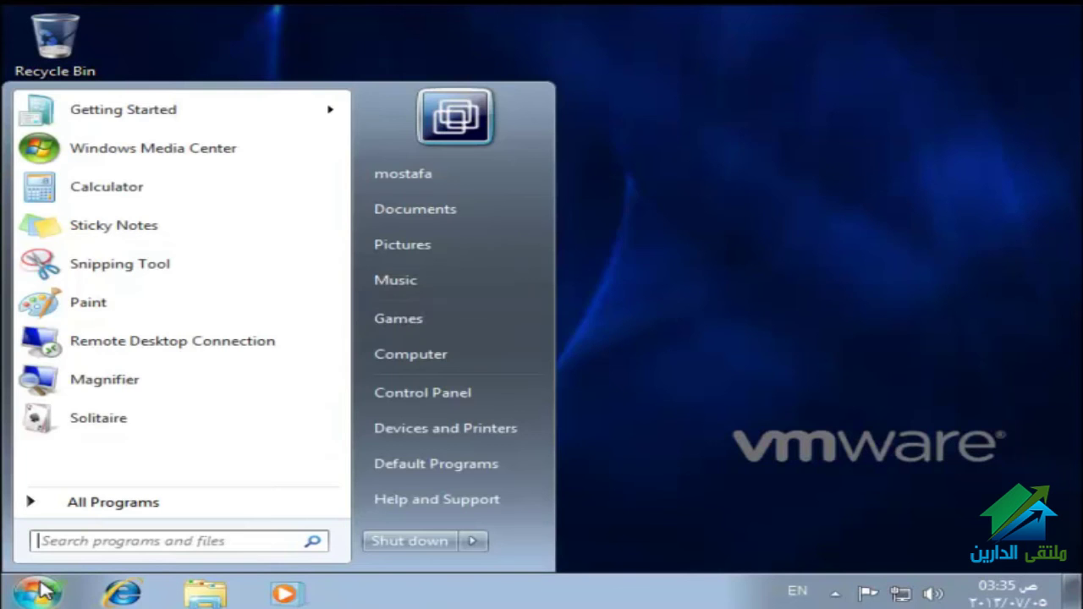
right_click(427, 352)
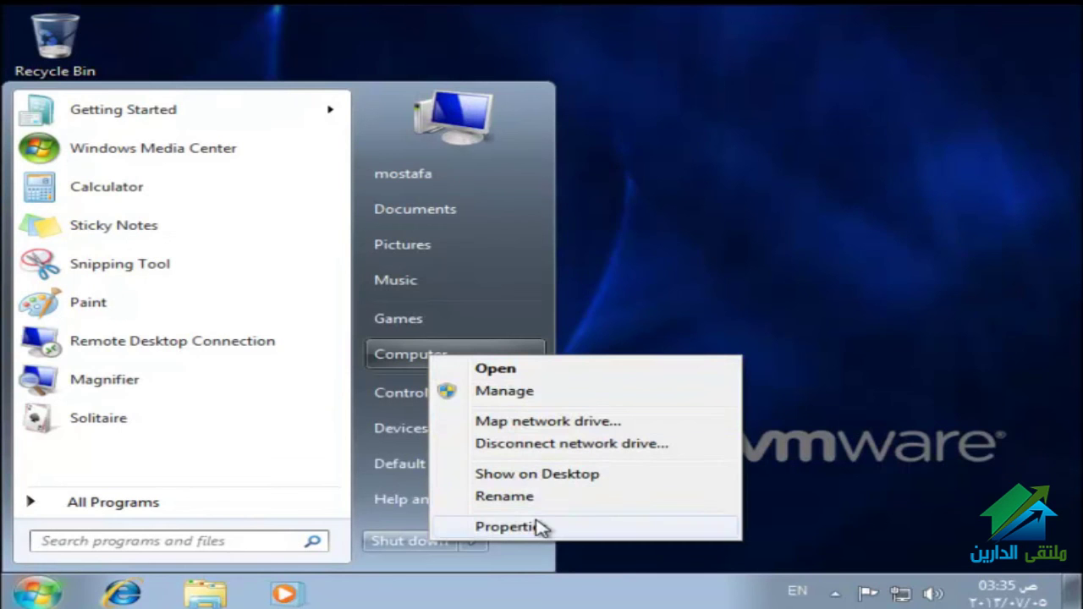
click(536, 525)
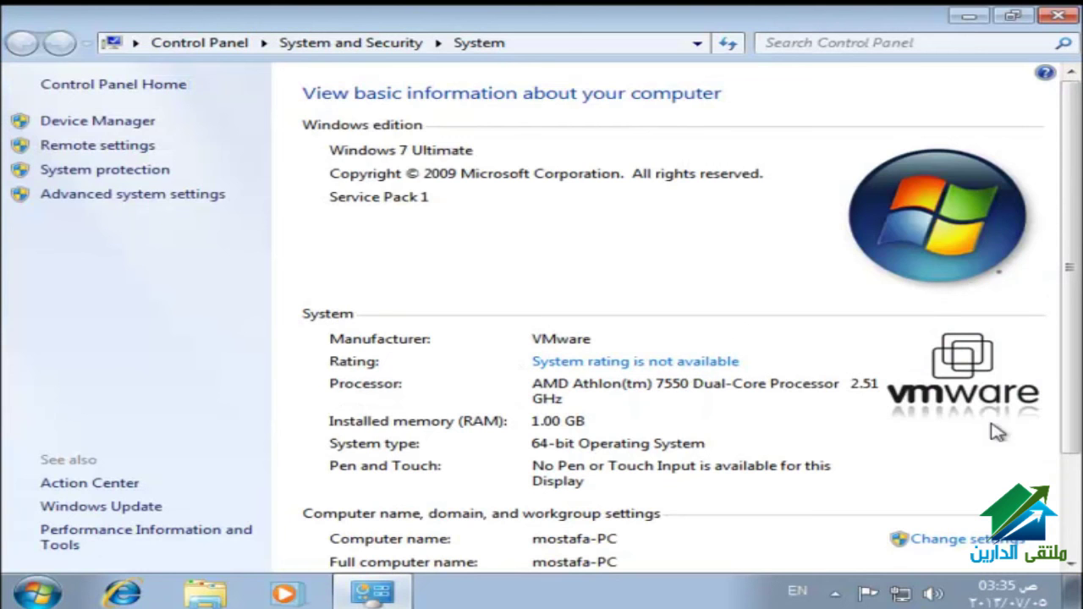
drag(1068, 374, 1063, 492)
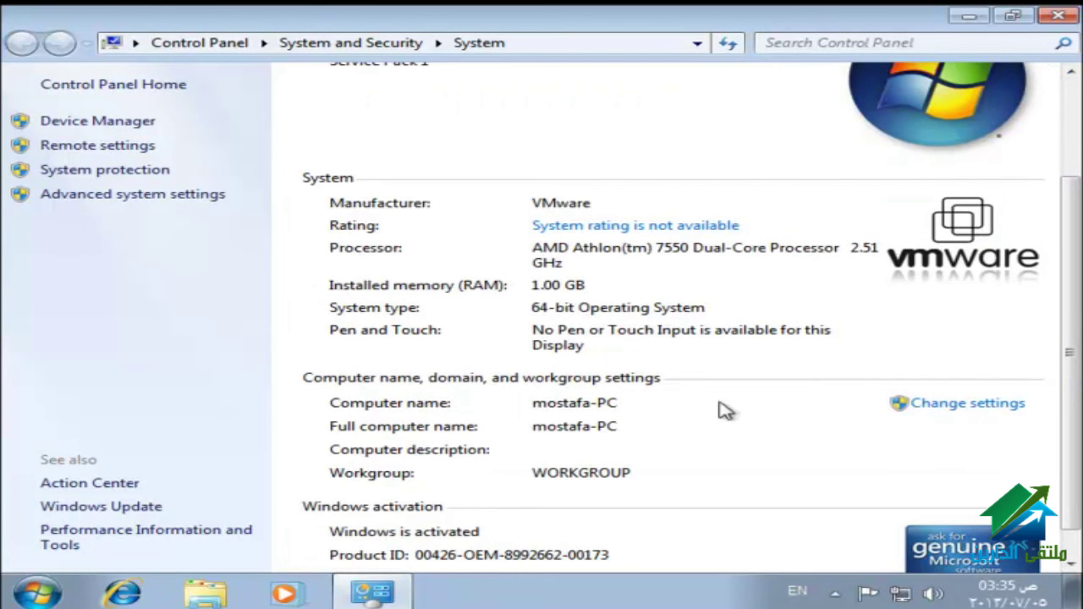
click(922, 407)
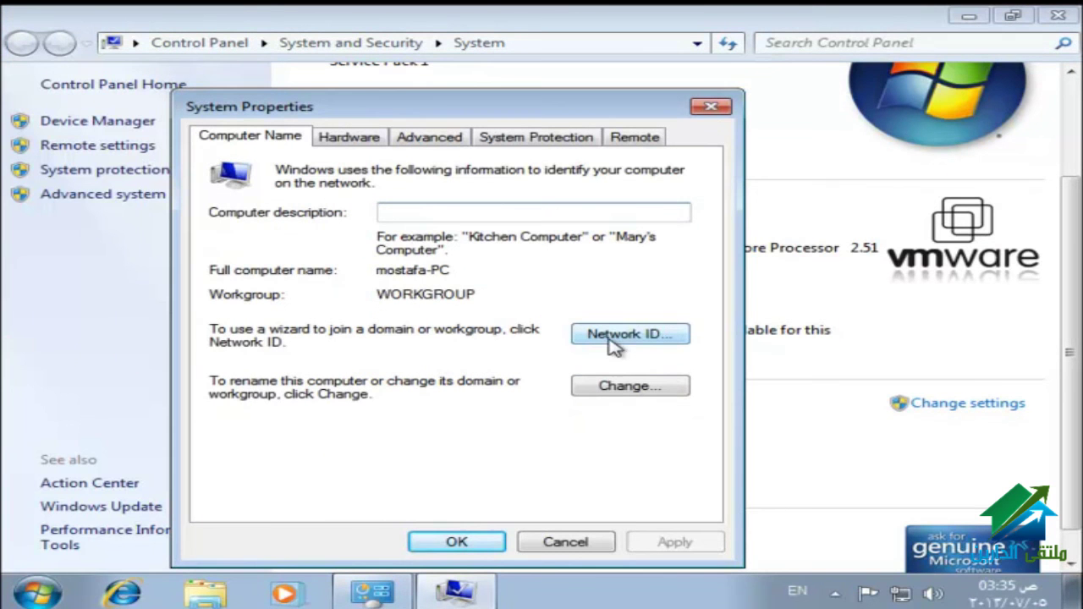
Step: Rename the computer to pc1-hr and set its Domain membership to abc.local
click(628, 389)
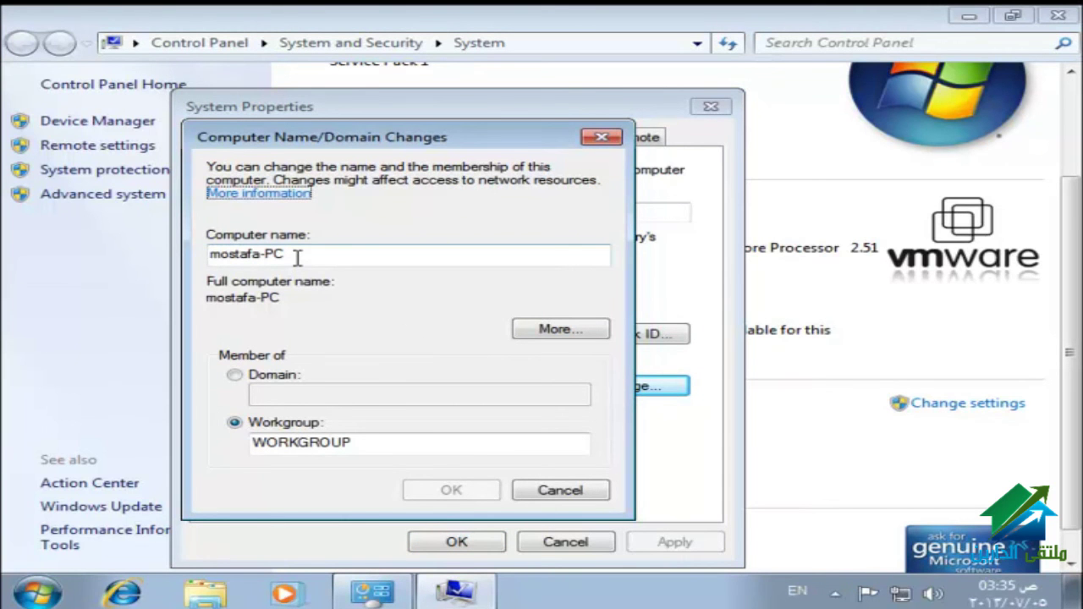
drag(297, 258, 212, 258)
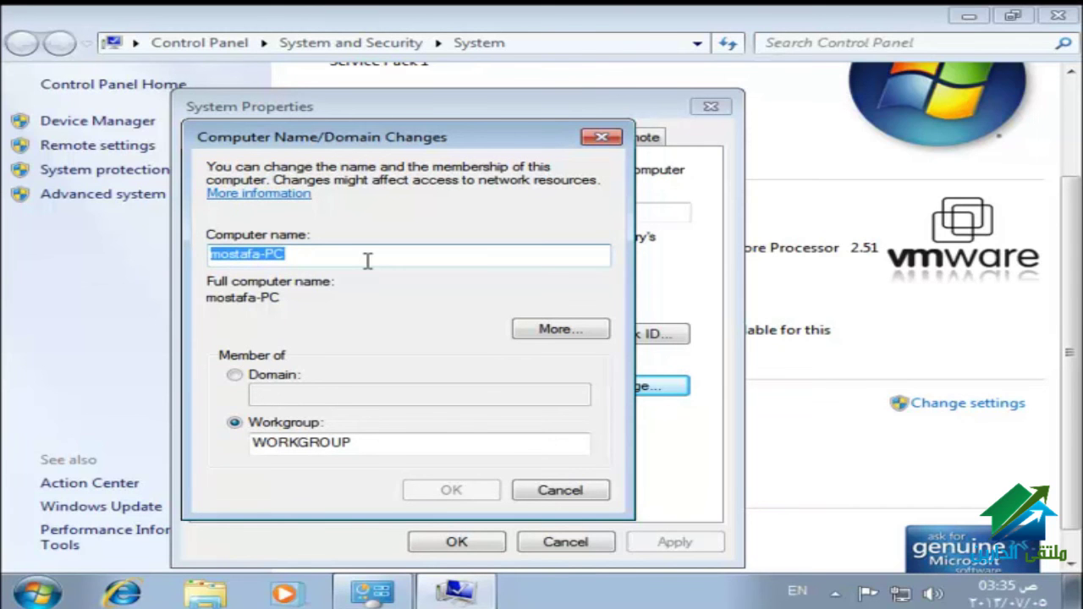
text(ht)
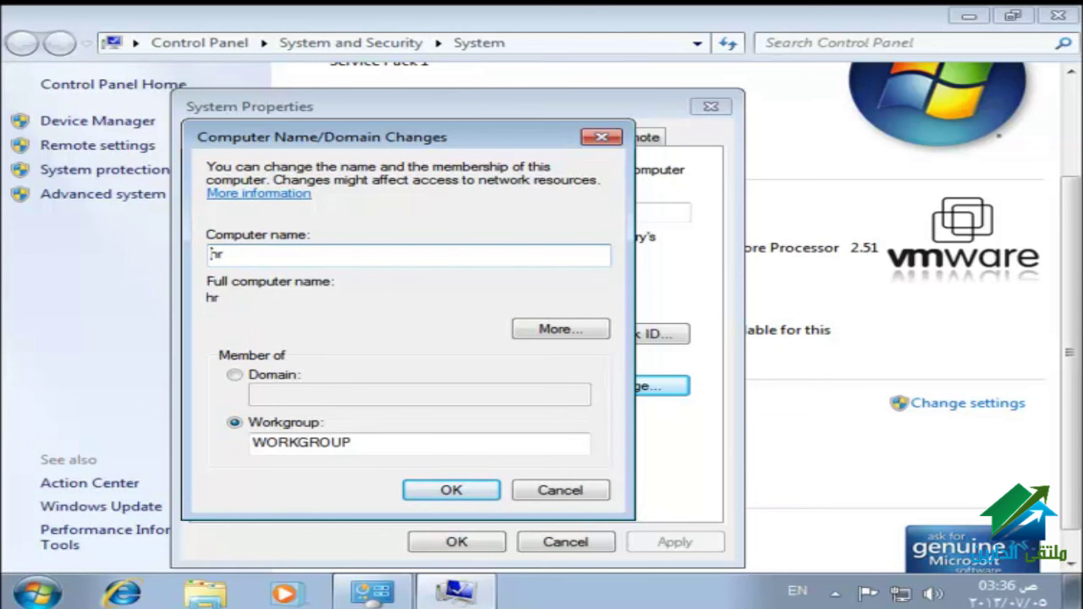
text(1-)
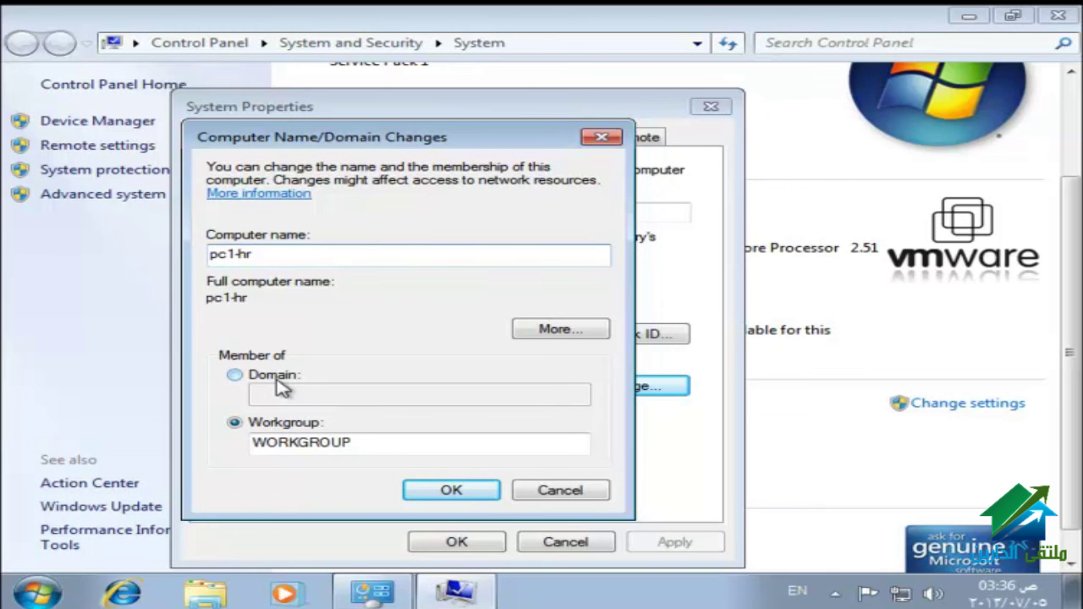
click(279, 382)
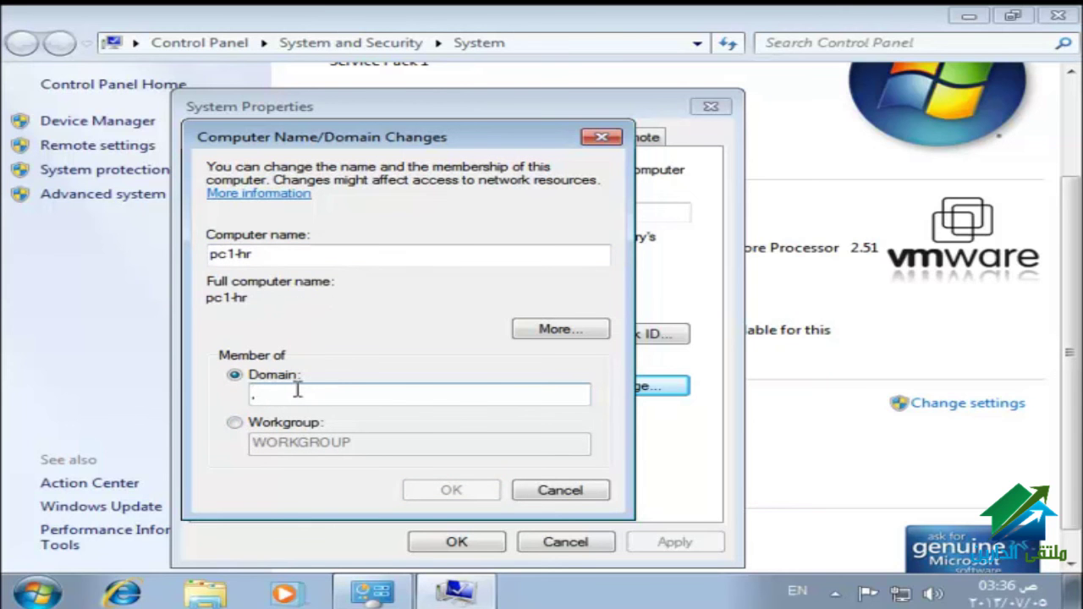
text(a)
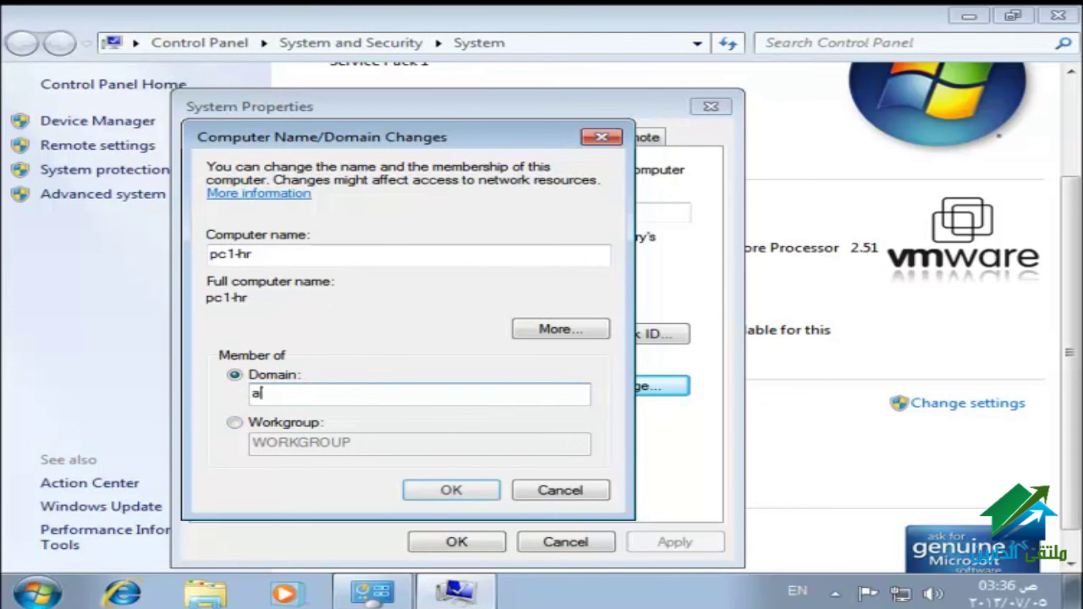
text(bc.loca)
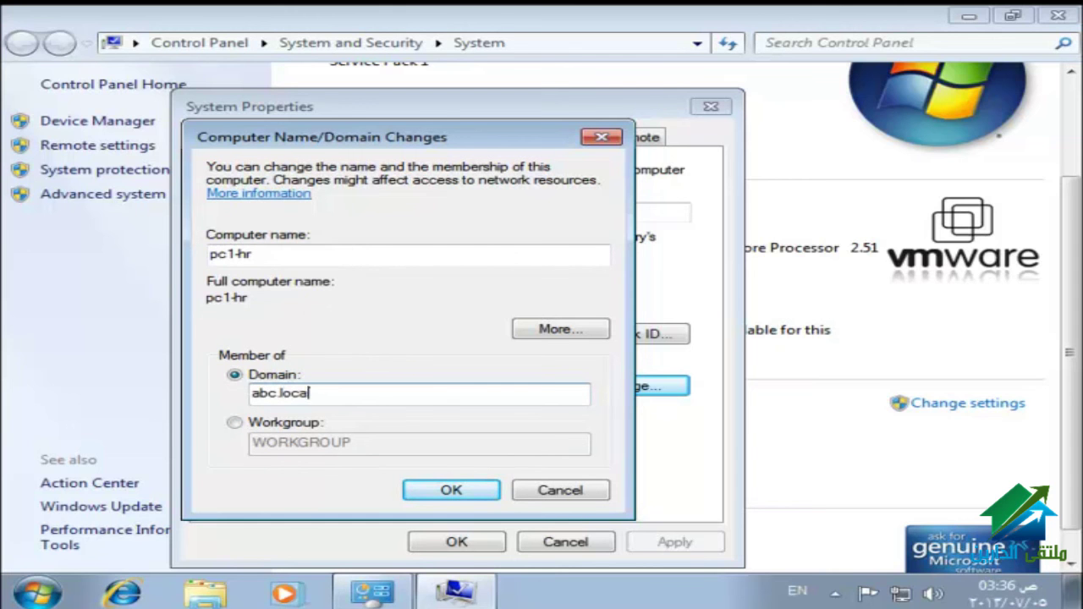
text(l)
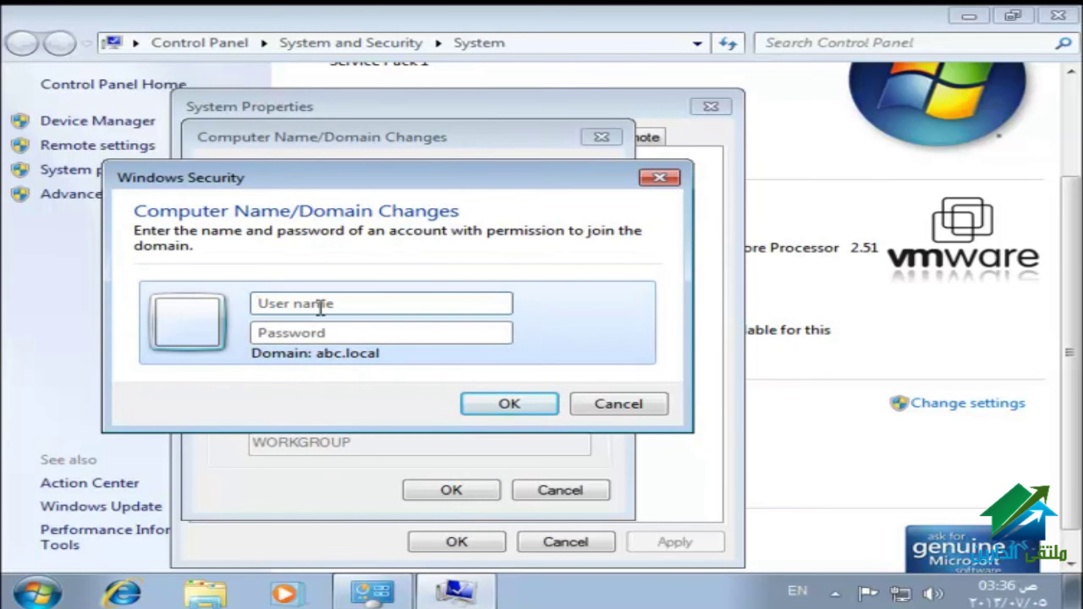
Step: Enter the domain administrator's user name and password to join abc.local
click(320, 308)
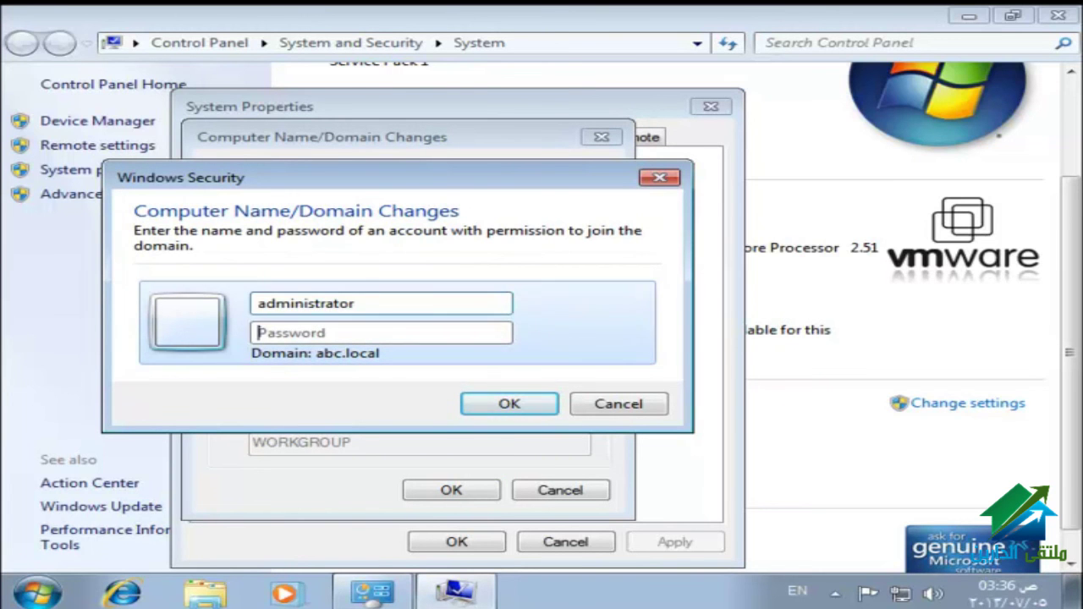
key(Tab)
text(P@)
key(Return)
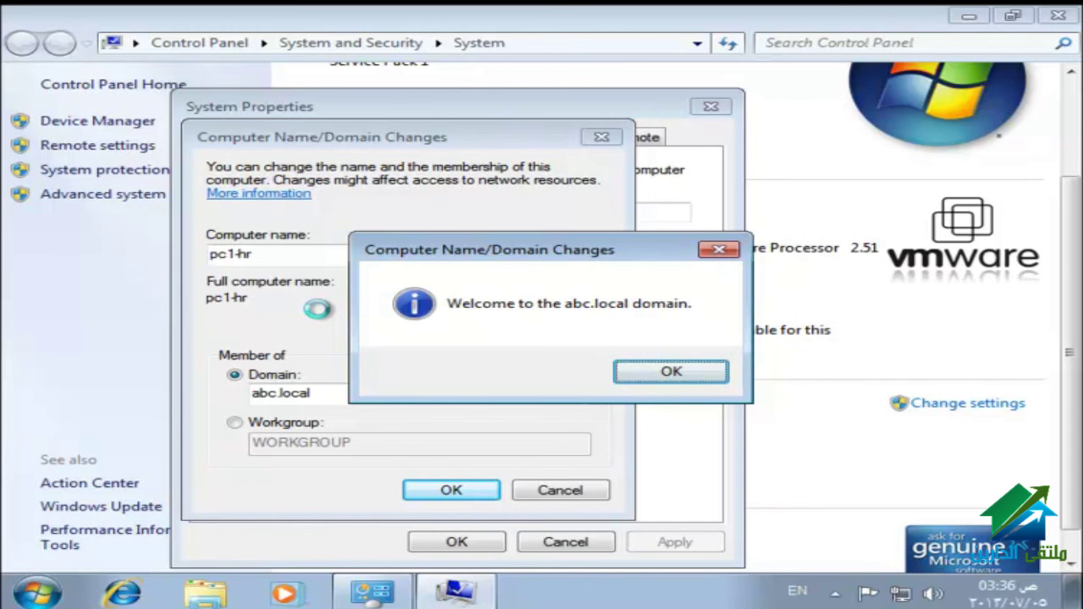
Step: Acknowledge the welcome and restart messages, close System Properties, and restart now
click(671, 372)
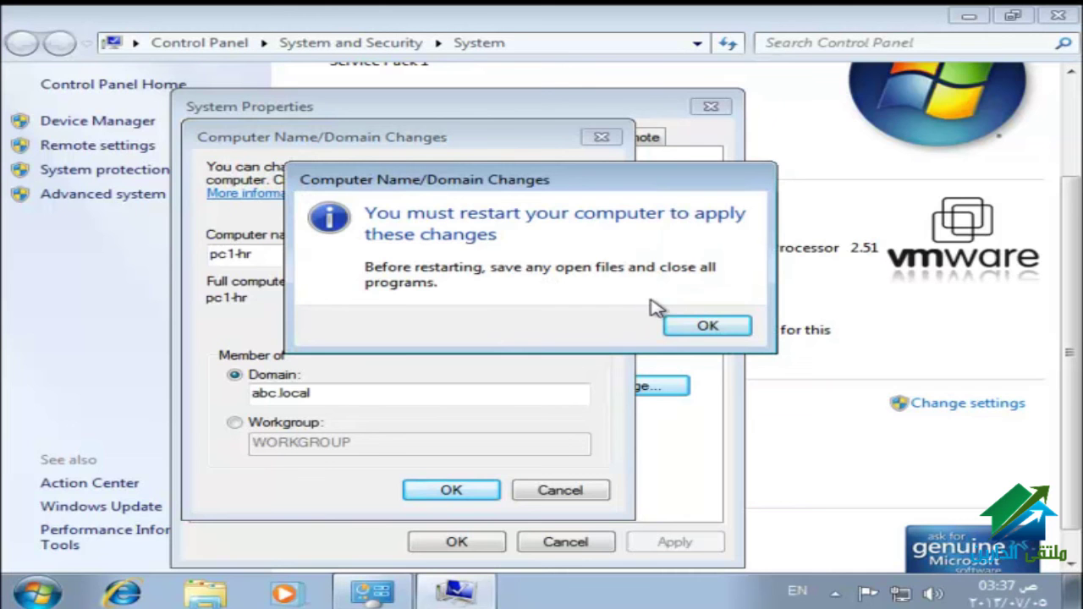
click(694, 328)
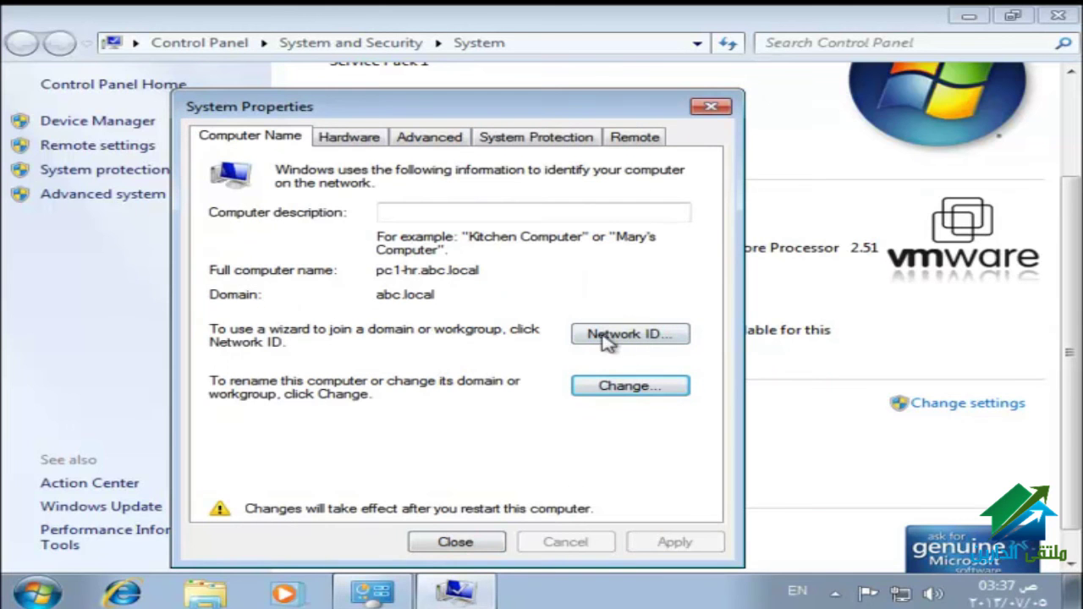
click(451, 544)
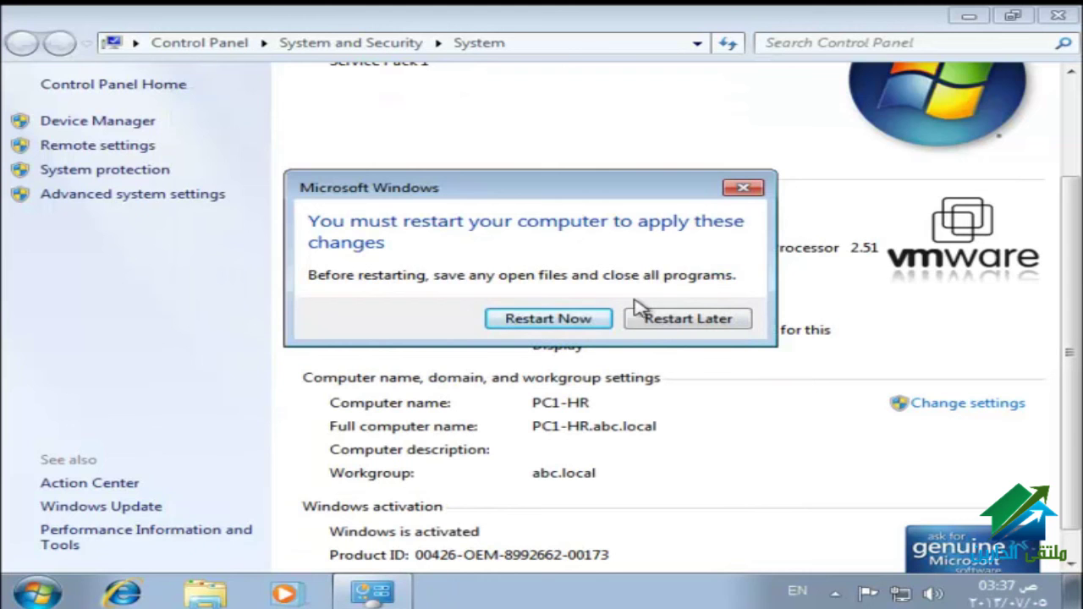
click(567, 318)
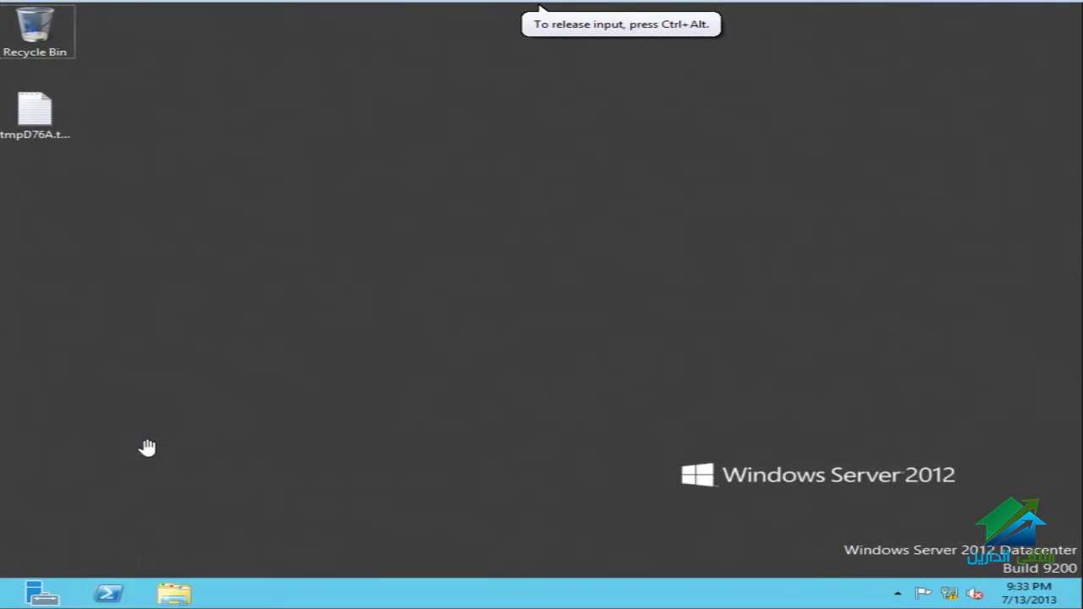
Step: Open Active Directory Users and Computers and find PC1-HR in the Computers container
key(super)
click(665, 399)
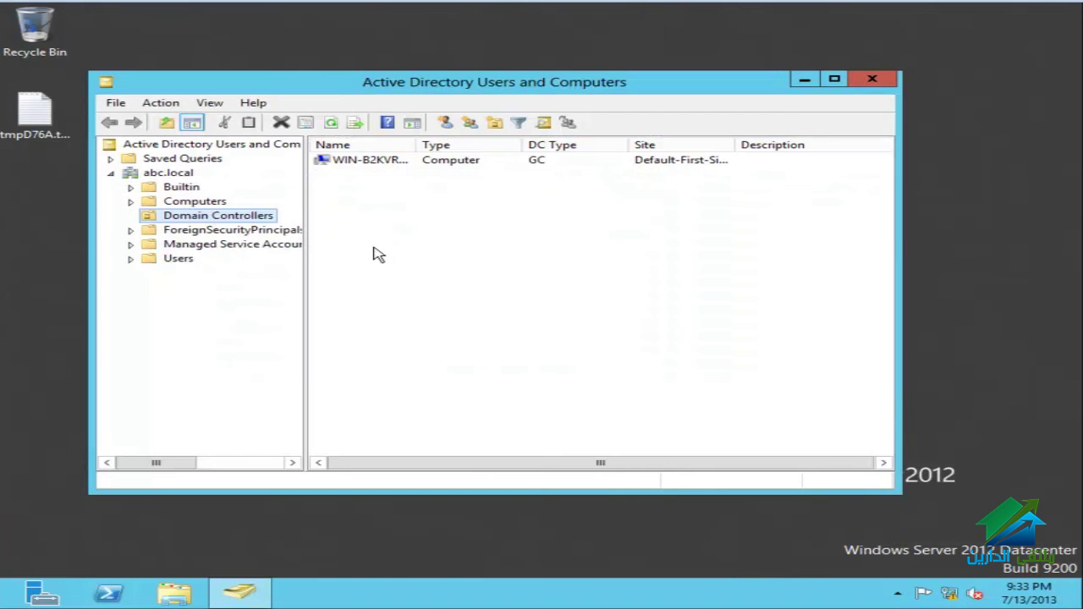
click(211, 203)
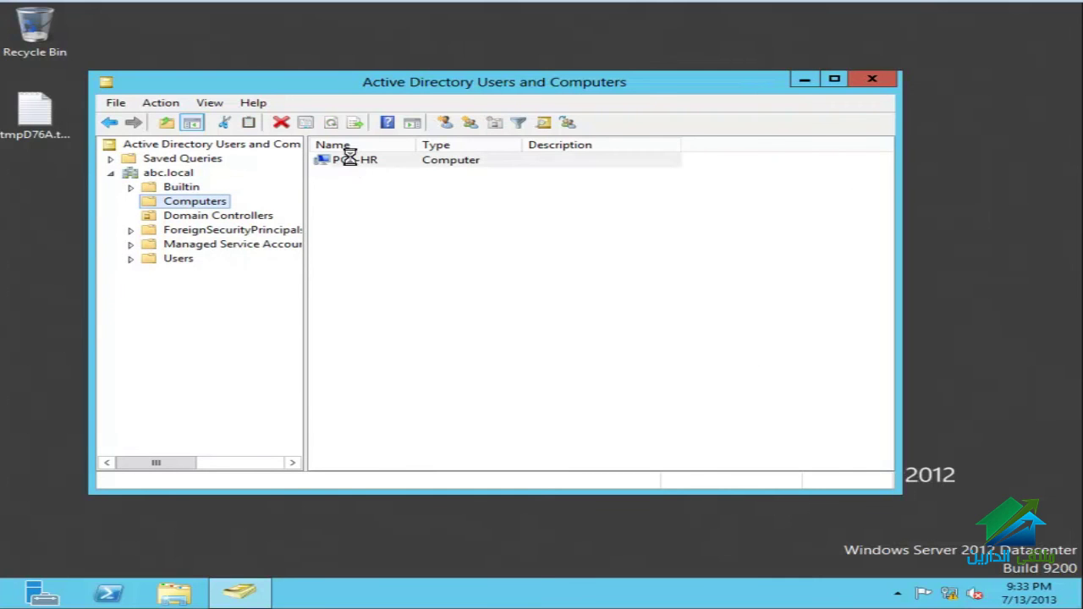
right_click(361, 169)
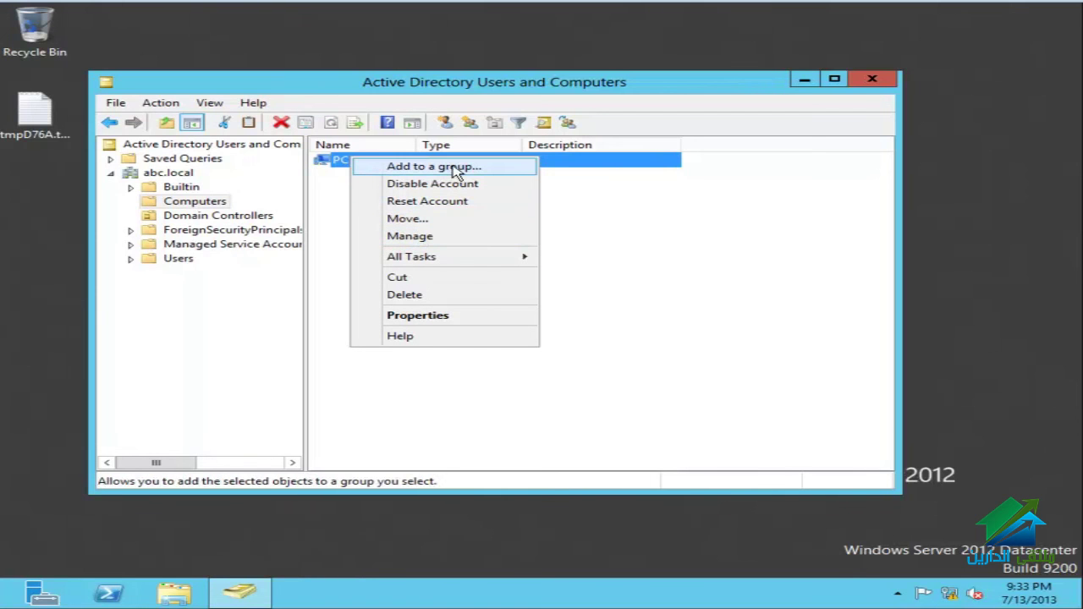
Step: Switch to the abc.local Users container to list its users and groups
click(182, 258)
click(183, 259)
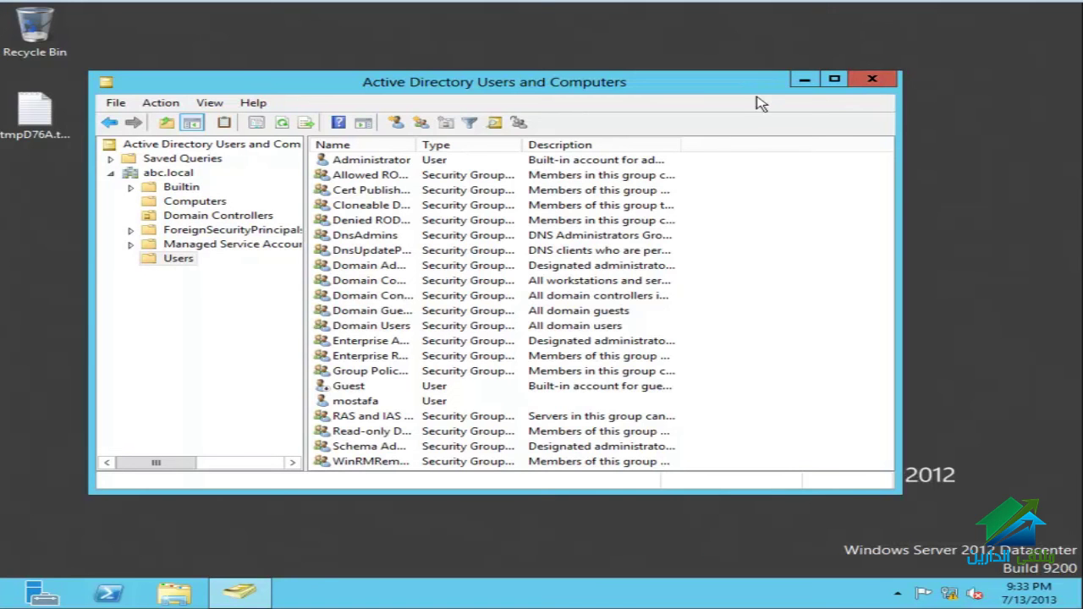
mouse_move(850, 7)
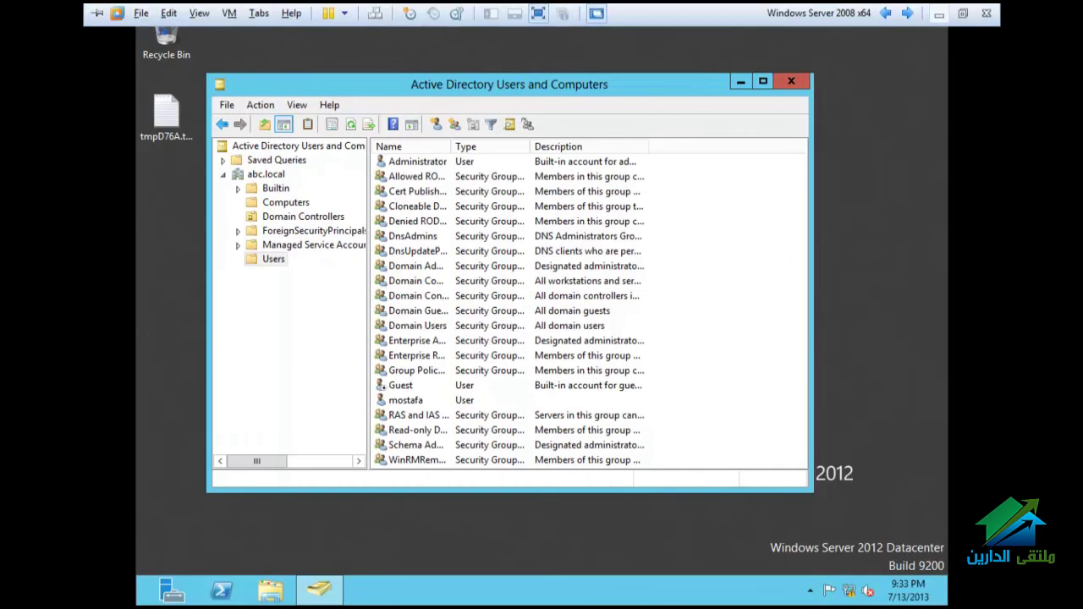